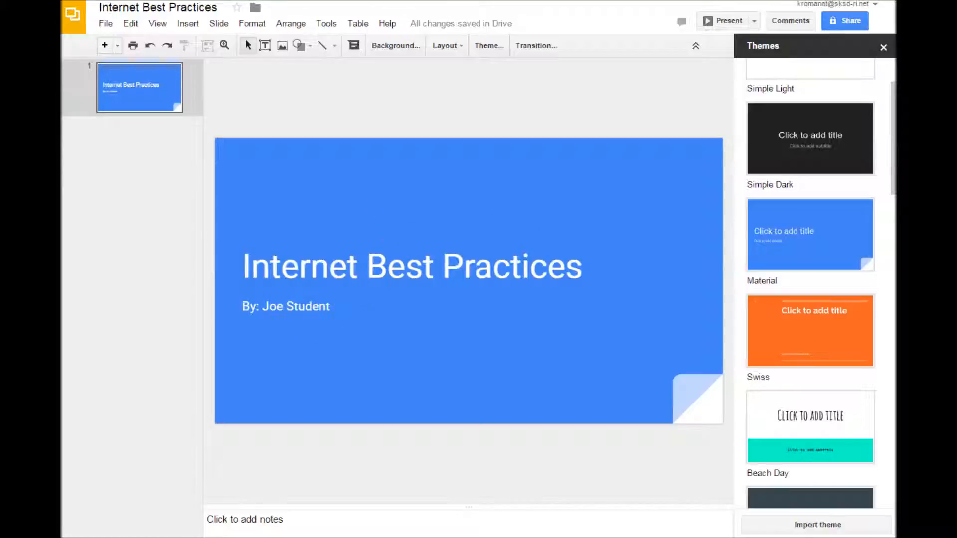
- Move the title text box up near the slide's top edge and set its font to Comic Sans MS
left_click(403, 271)
left_click_drag(406, 240, 411, 159)
left_click_drag(584, 186, 240, 186)
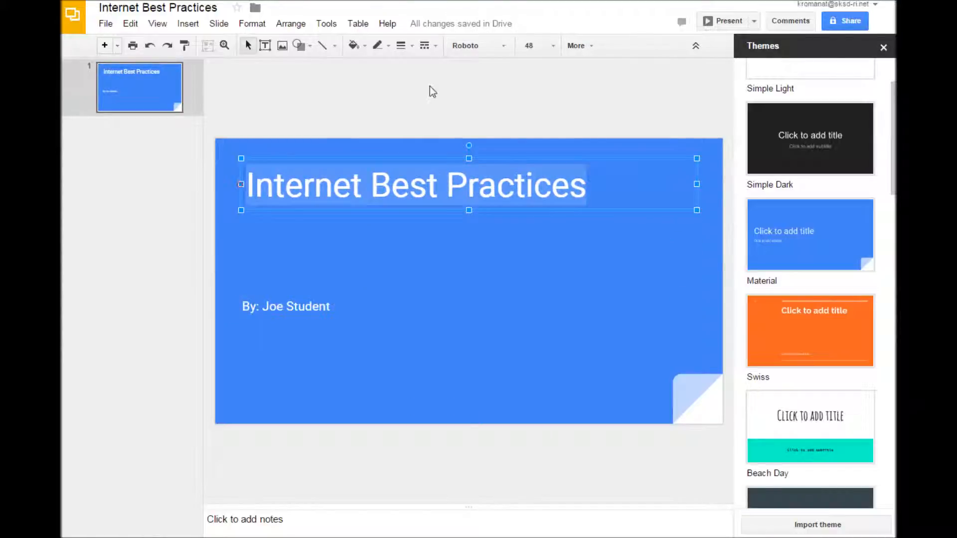
left_click(505, 46)
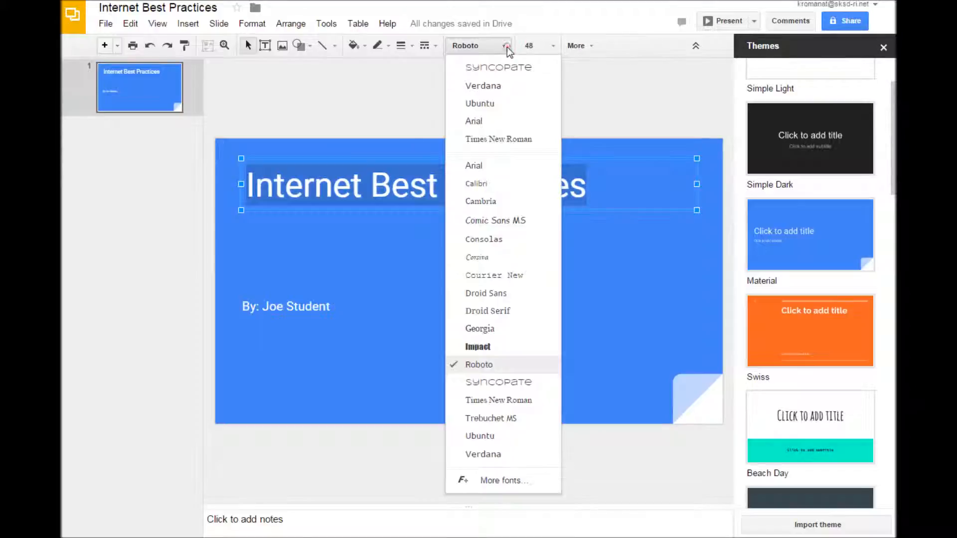
left_click(489, 83)
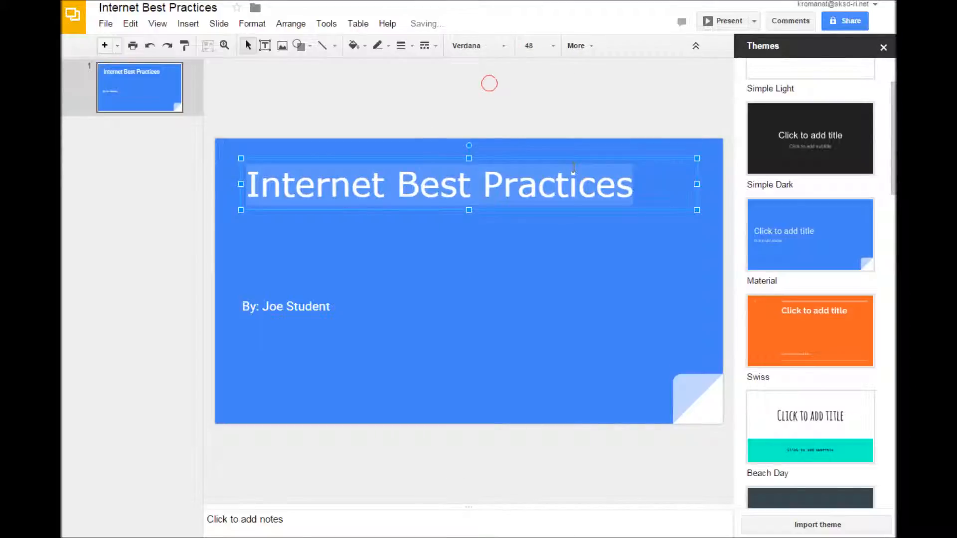
left_click(505, 46)
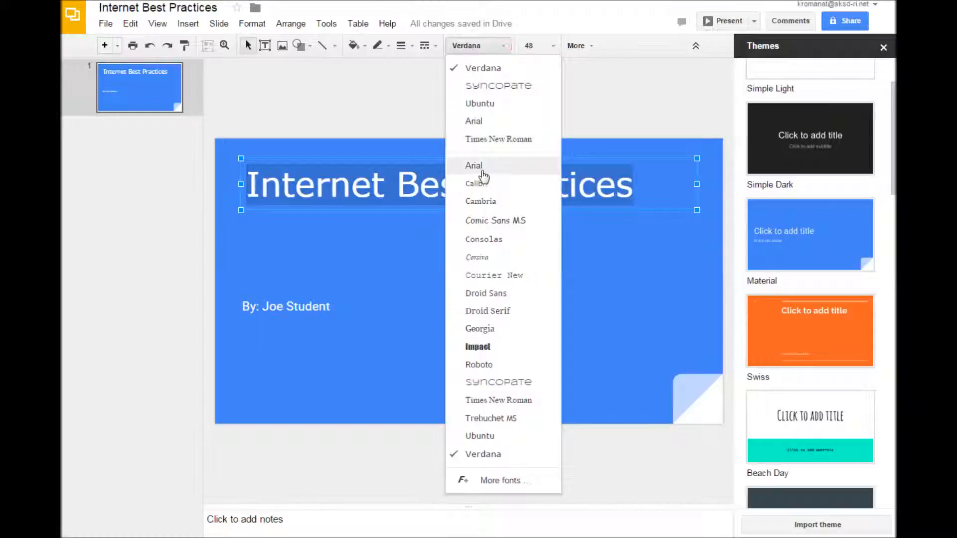
left_click(498, 220)
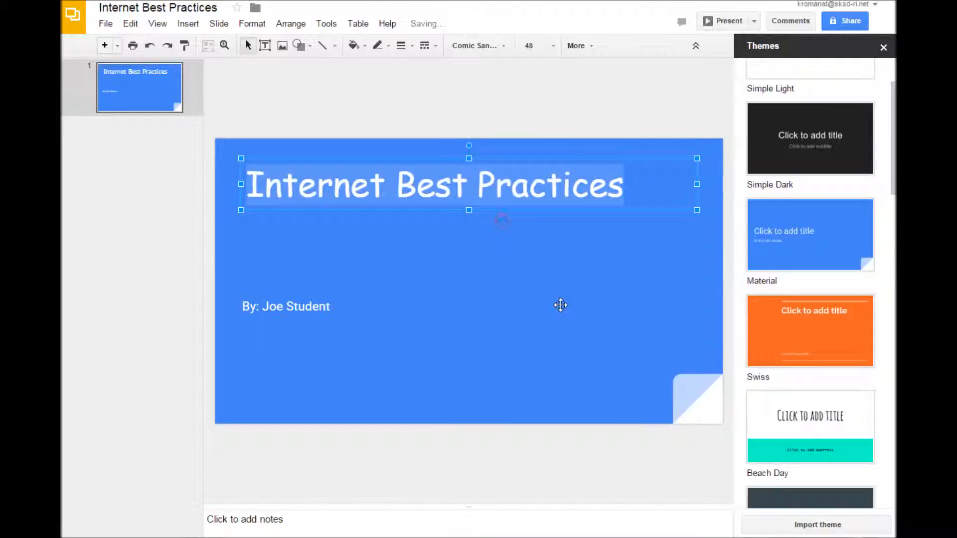
- Try font size 60 on the title and set it back to 48
left_click(553, 45)
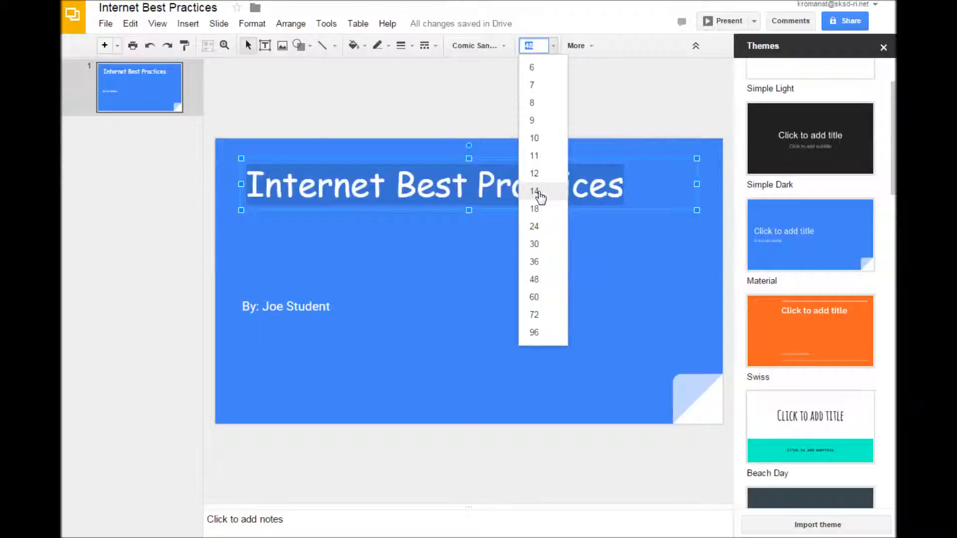
left_click(533, 297)
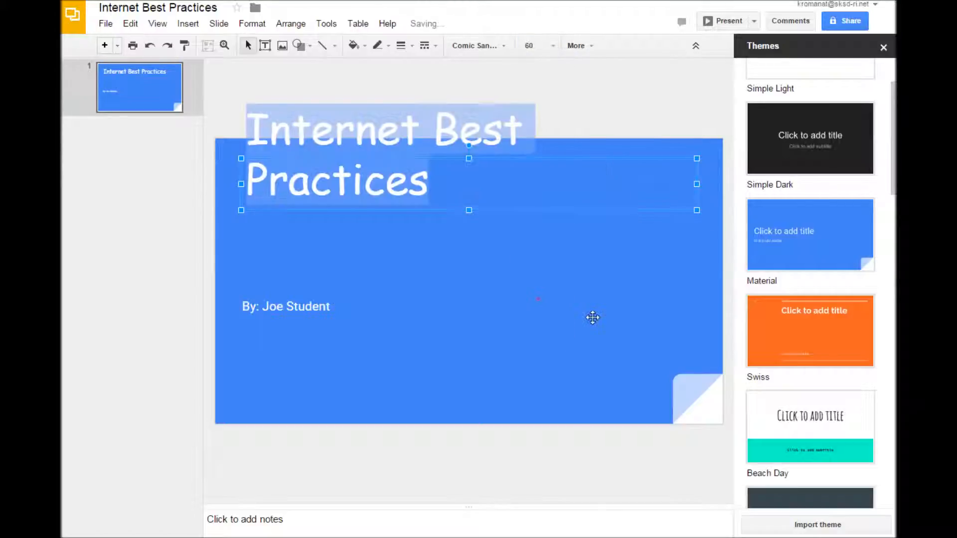
left_click(554, 45)
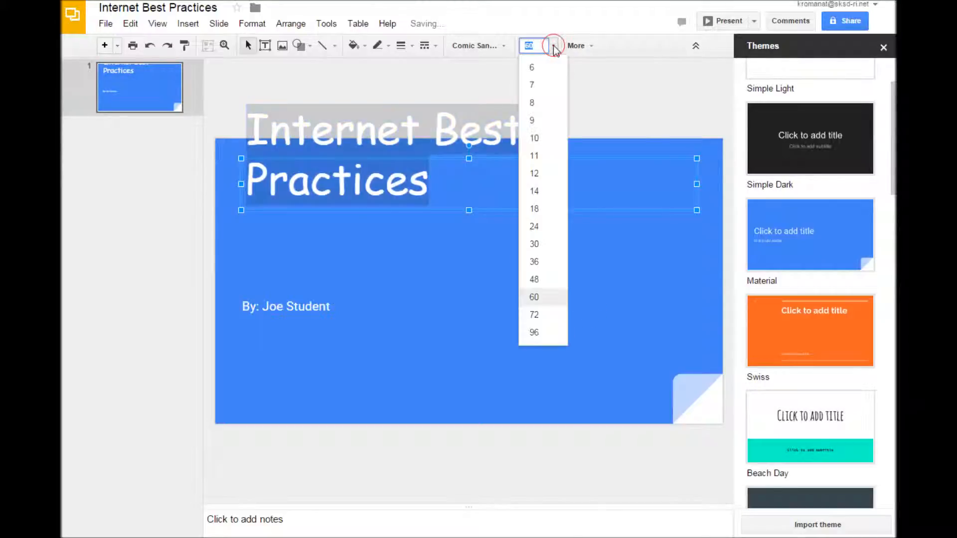
left_click(544, 280)
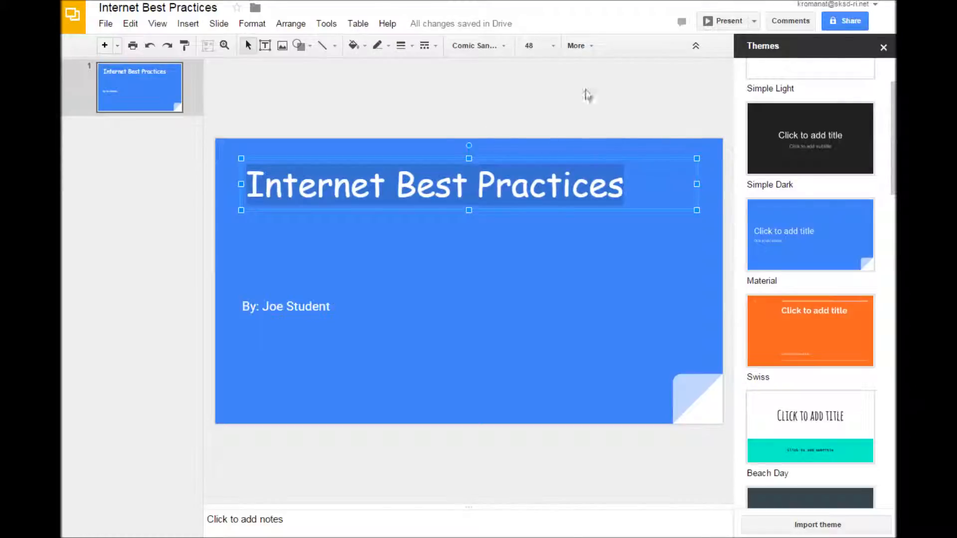
- Try green as the title's text color and undo the color change
left_click(592, 46)
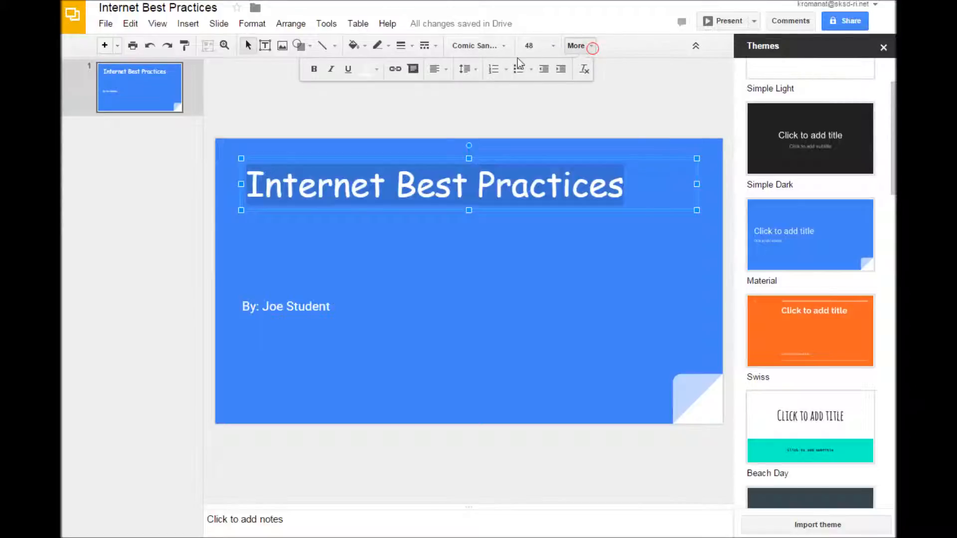
left_click(376, 70)
left_click(418, 134)
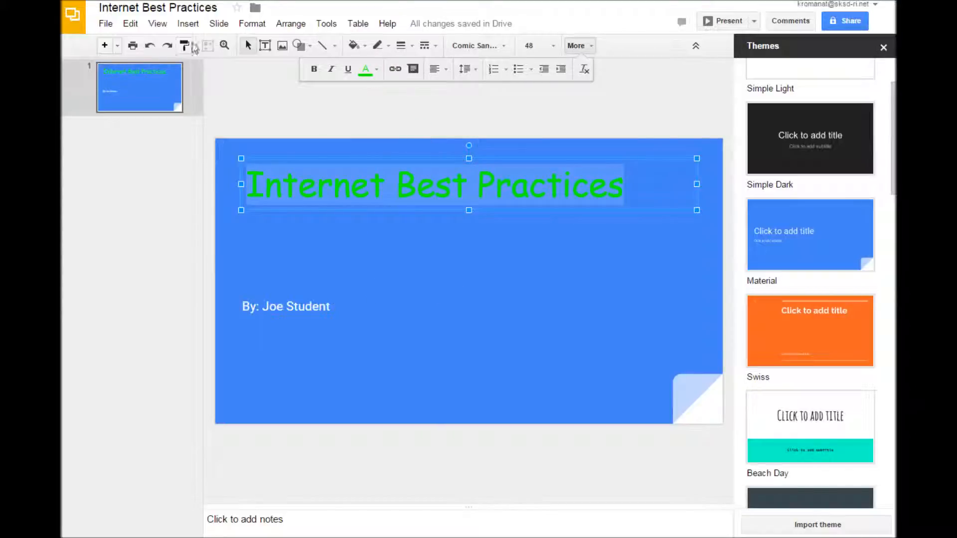
left_click(151, 46)
left_click(453, 286)
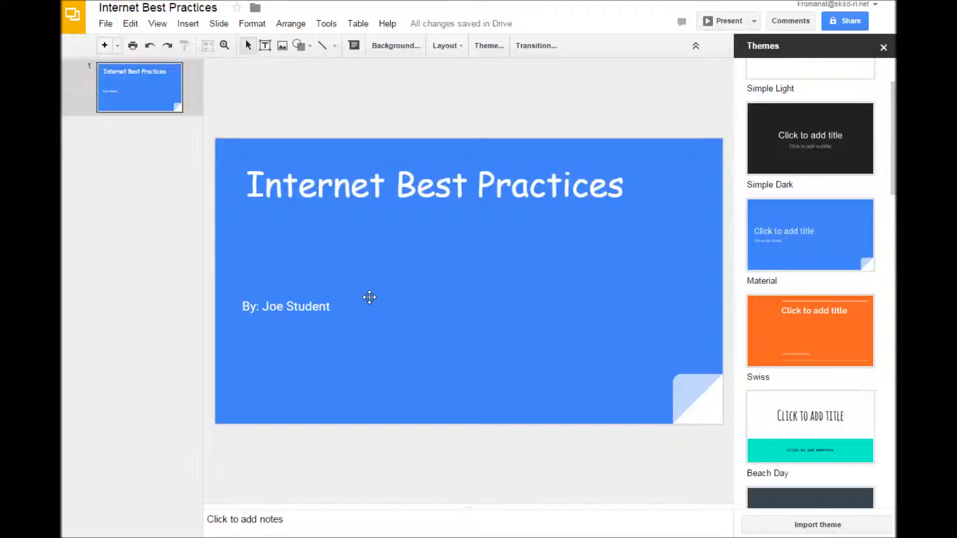
- Insert the picture file "welcomer" into the title slide by uploading it from the computer
left_click(188, 27)
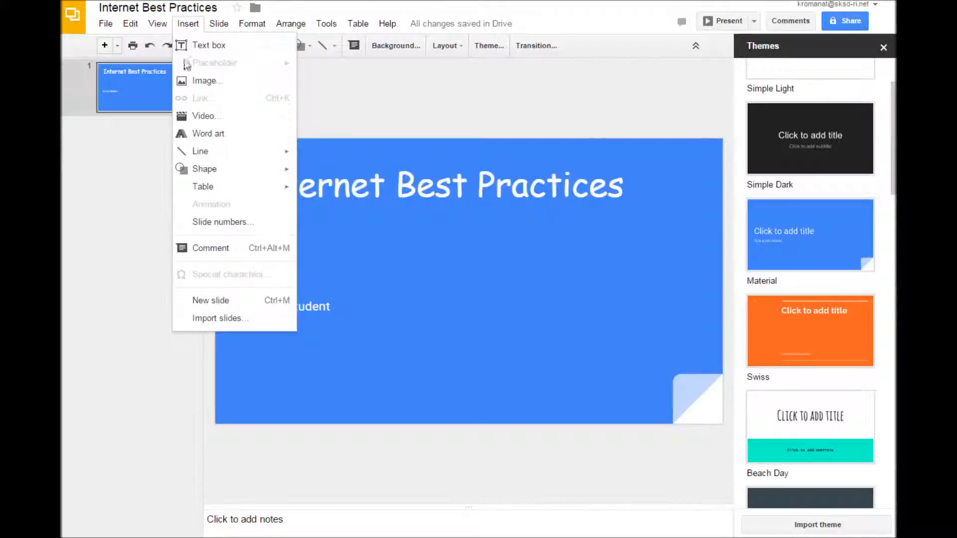
left_click(252, 82)
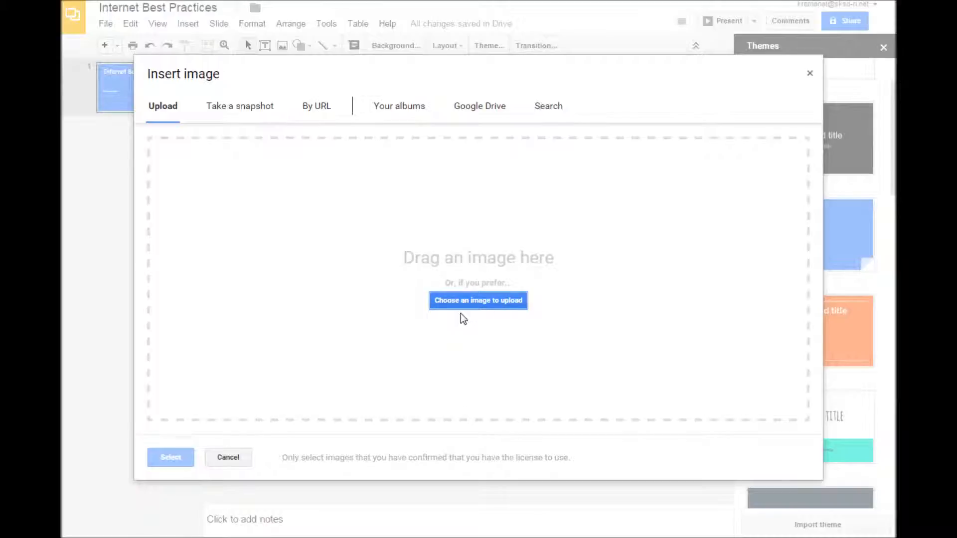
left_click(482, 300)
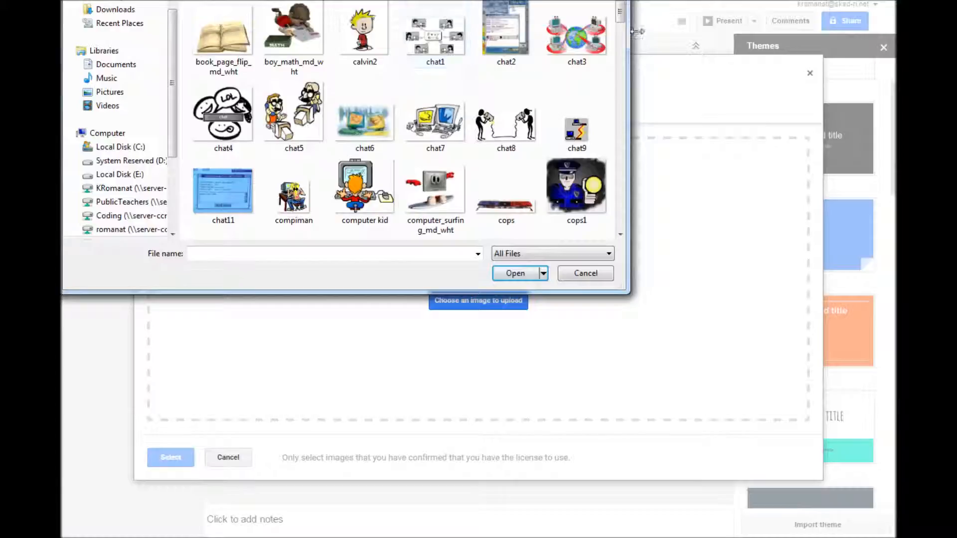
left_click_drag(625, 17, 613, 225)
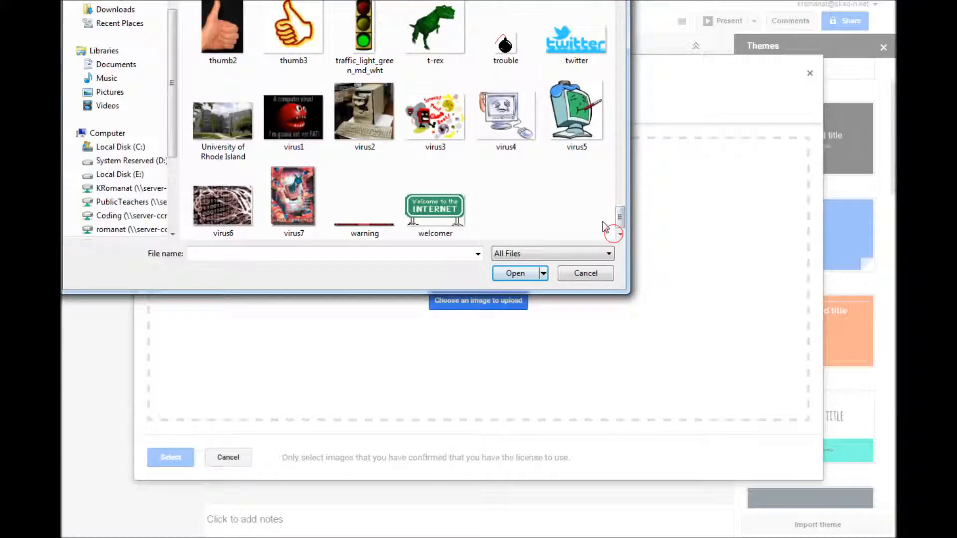
left_click(431, 221)
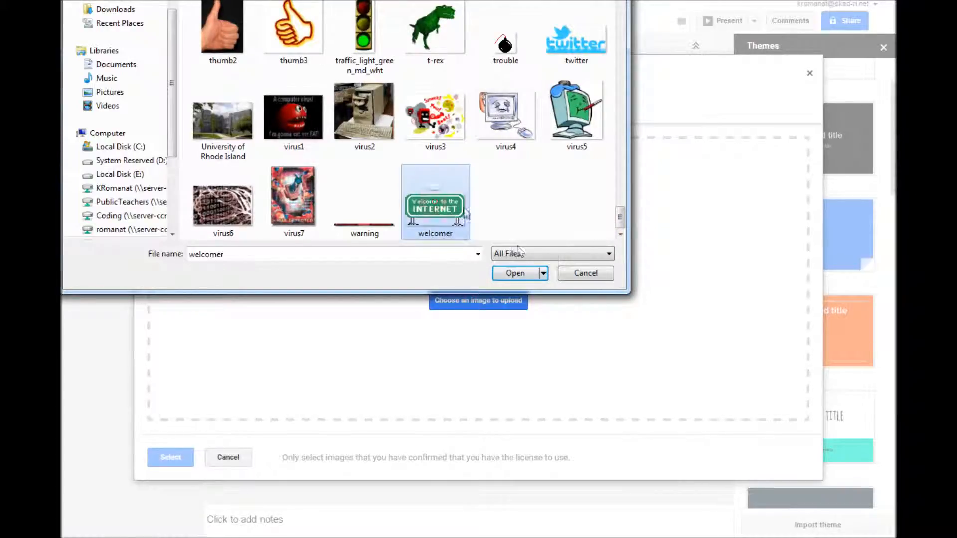
left_click(515, 273)
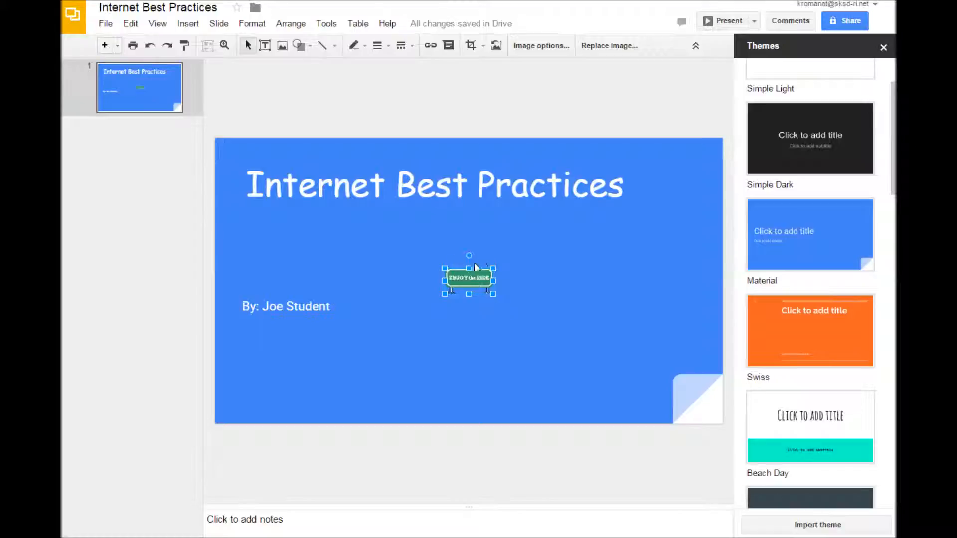
- Enlarge the sign picture to over half the slide's width and place it below the title, toward the slide's right edge
left_click_drag(493, 294, 674, 391)
left_click_drag(574, 314, 581, 256)
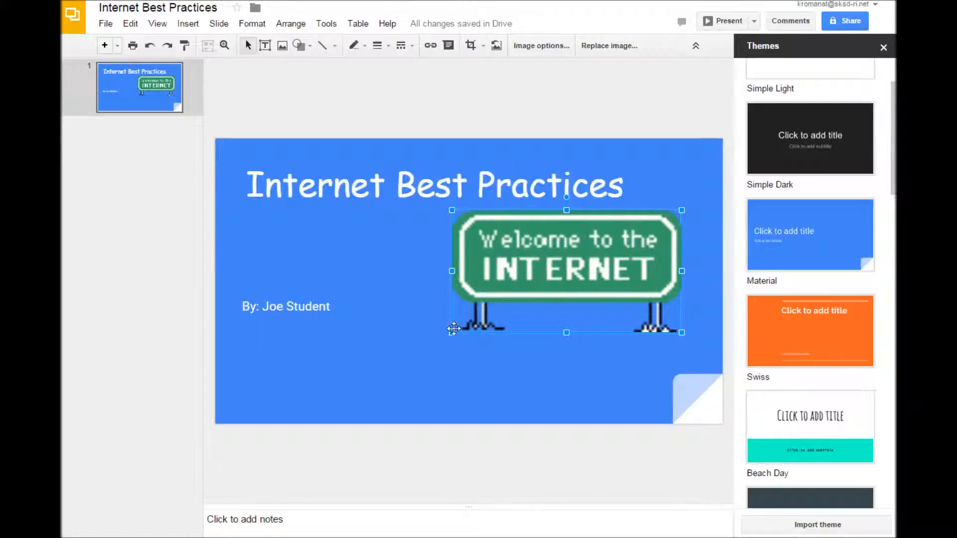
left_click_drag(452, 333, 395, 363)
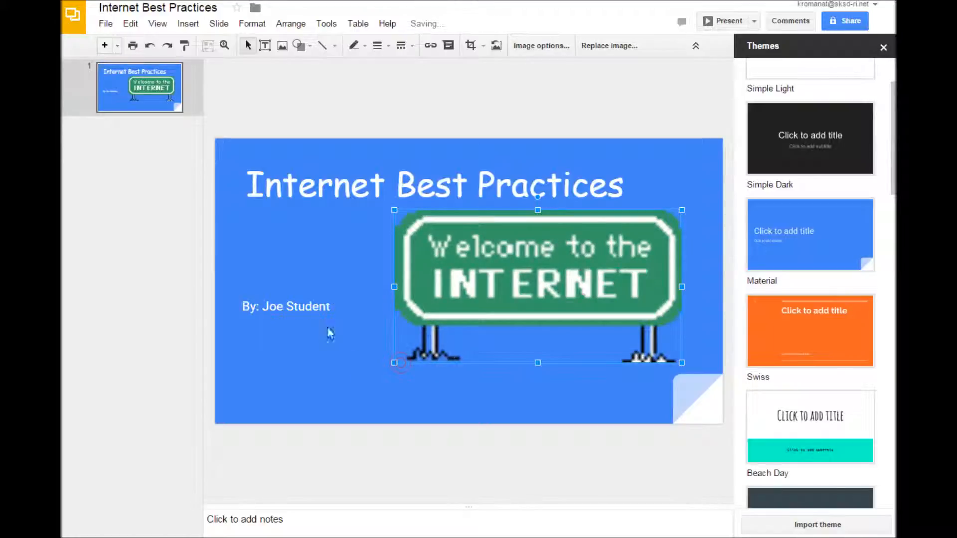
left_click_drag(530, 271, 552, 279)
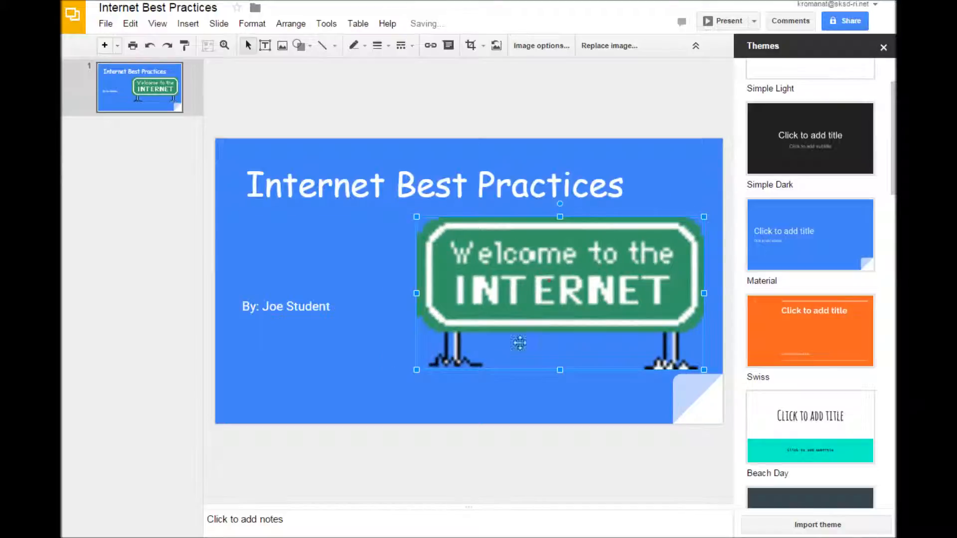
left_click(545, 395)
- Move the author line to the space between the sign's two legs
left_click(298, 319)
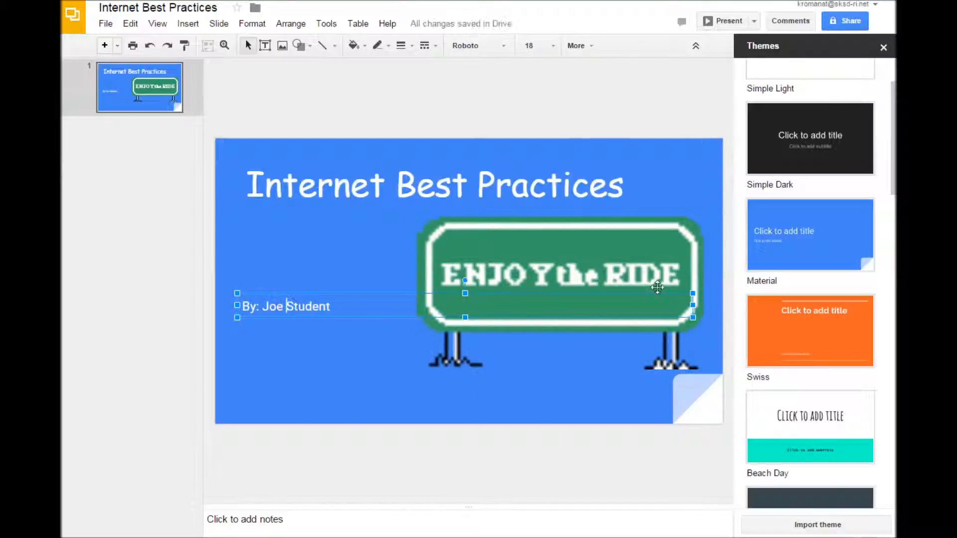
left_click_drag(692, 307, 583, 382)
left_click(306, 282)
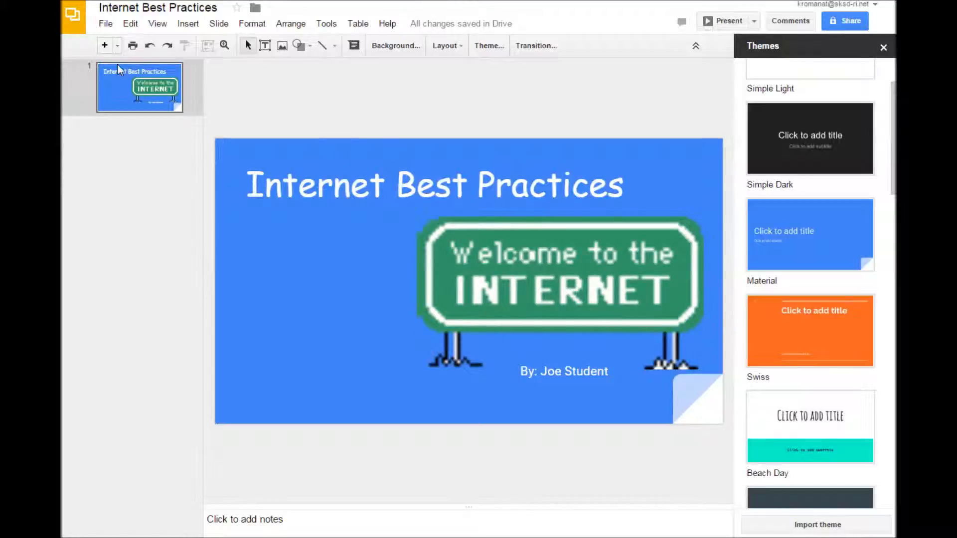
- Start inserting another image into the slide using an image URL as the source
left_click(187, 25)
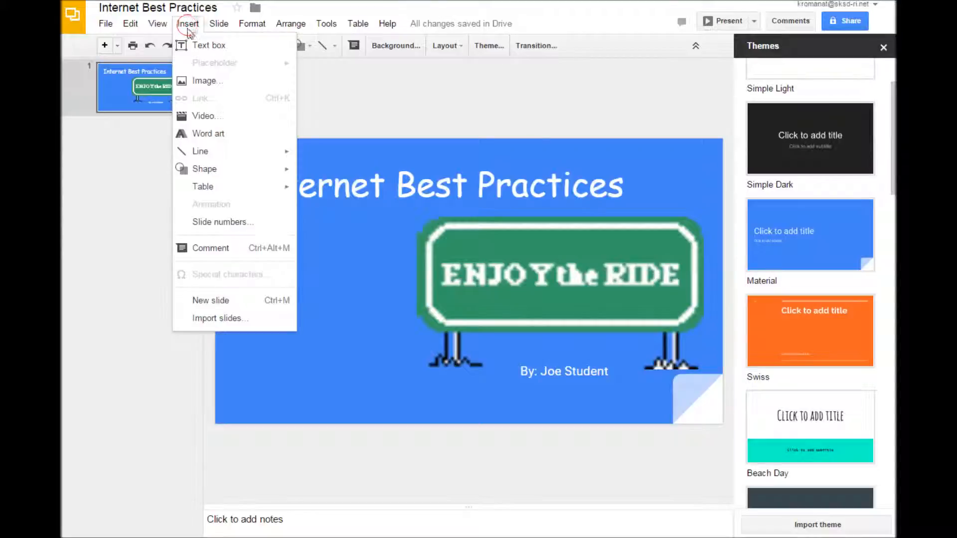
left_click(246, 81)
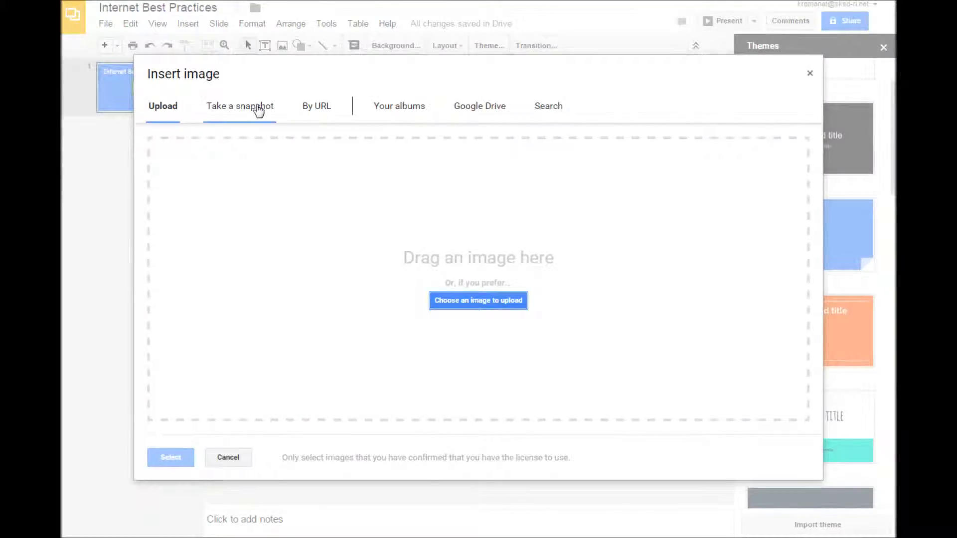
left_click(309, 114)
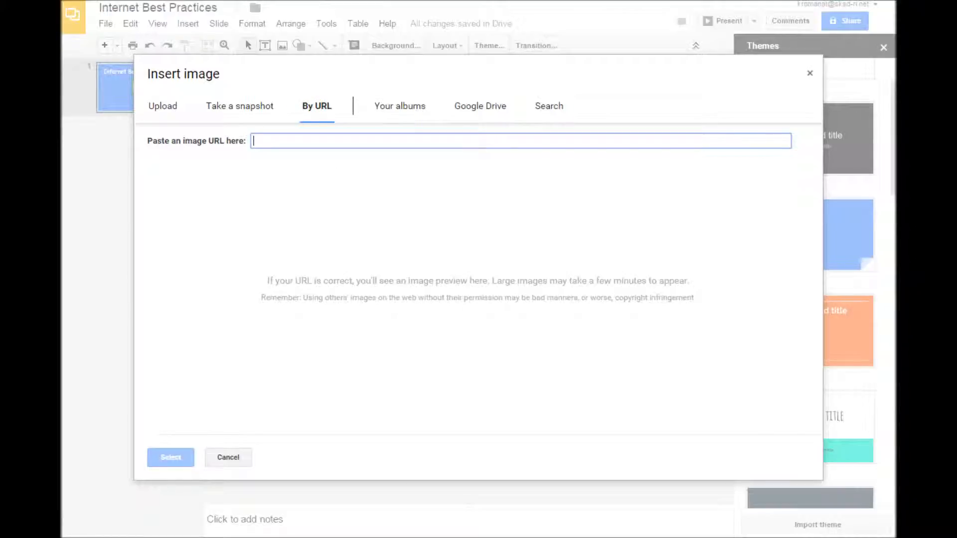
- Switch to Google Images and search for "internet best practices"
key("ctrl+Tab")
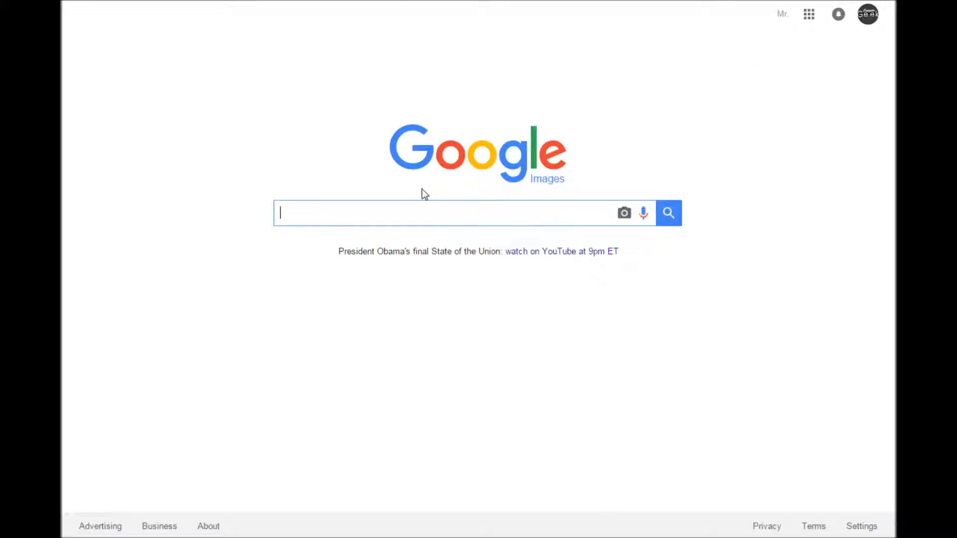
type("Internet best")
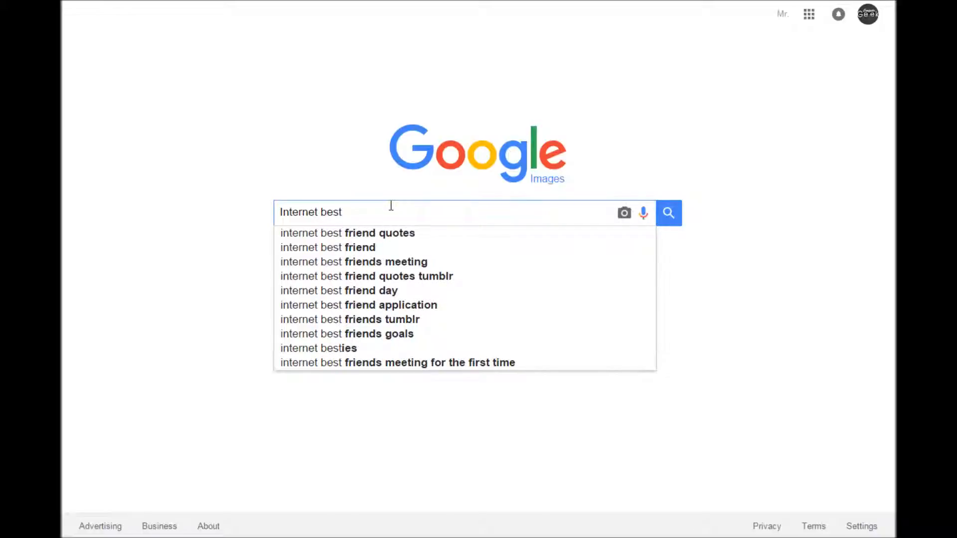
type(" pra")
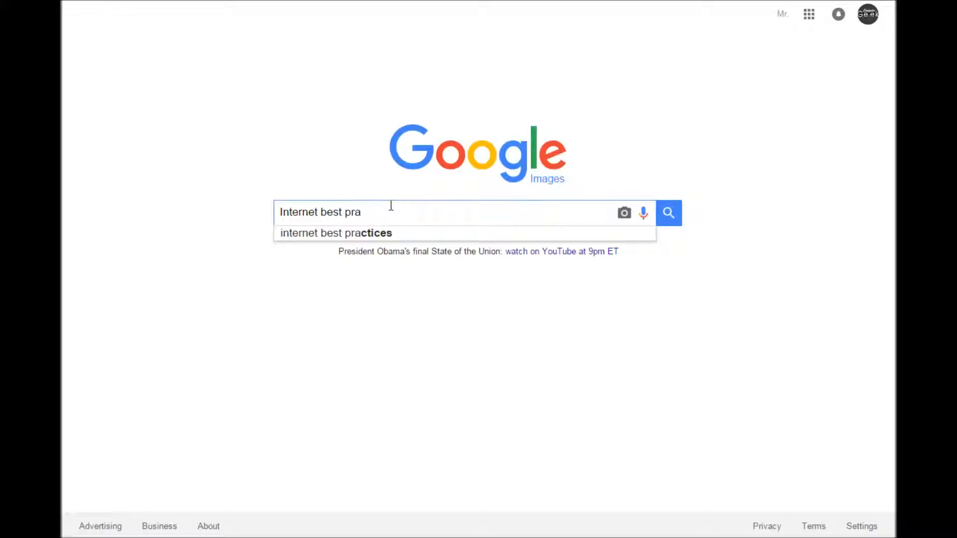
left_click(365, 233)
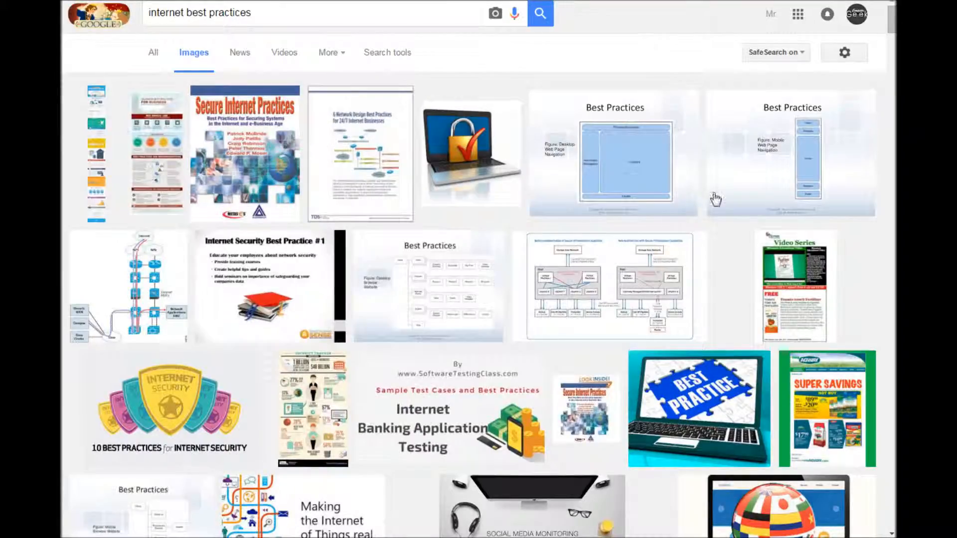
- Find the blue "Best Practice" puzzle laptop picture, open it at full size and copy its image URL
scroll(600, 387, "down", 2)
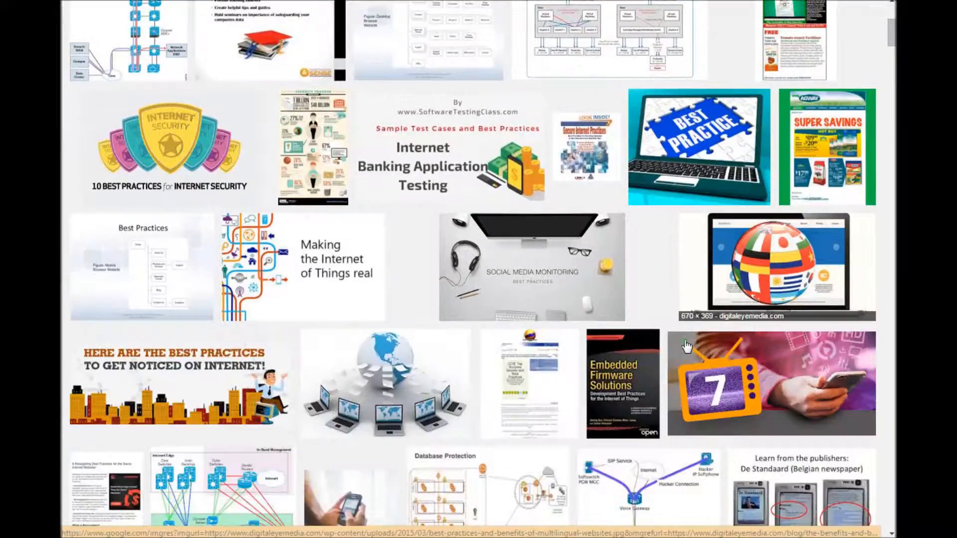
scroll(686, 344, "down", 4)
left_click(700, 156)
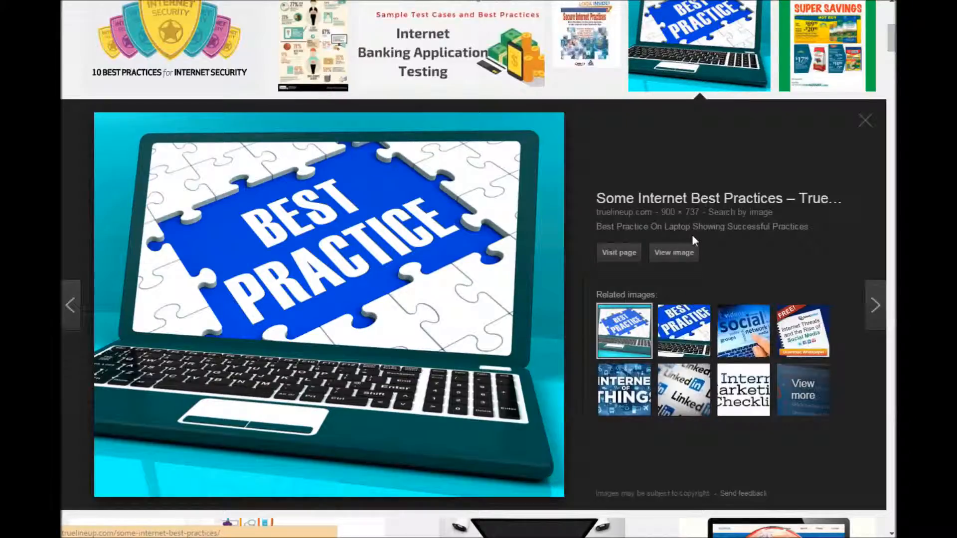
left_click(675, 260)
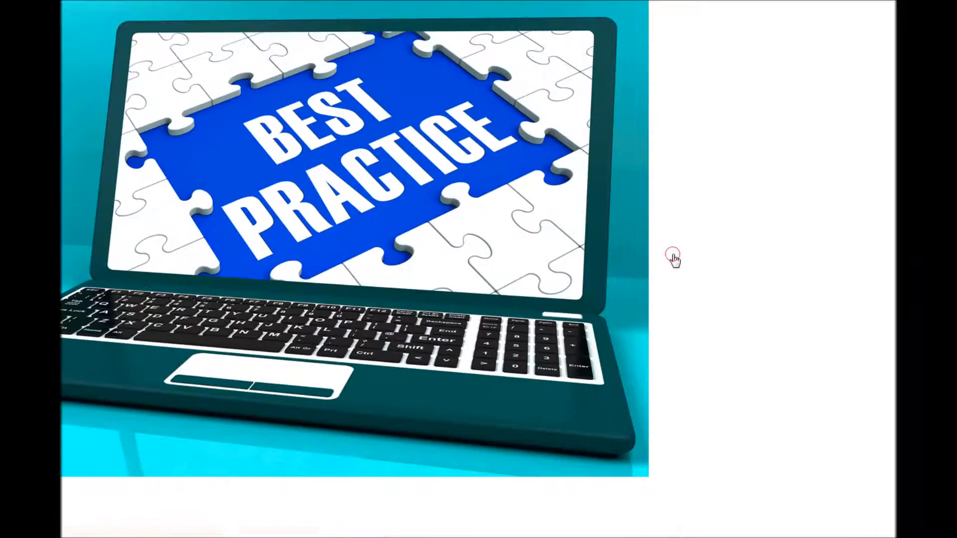
right_click(240, 114)
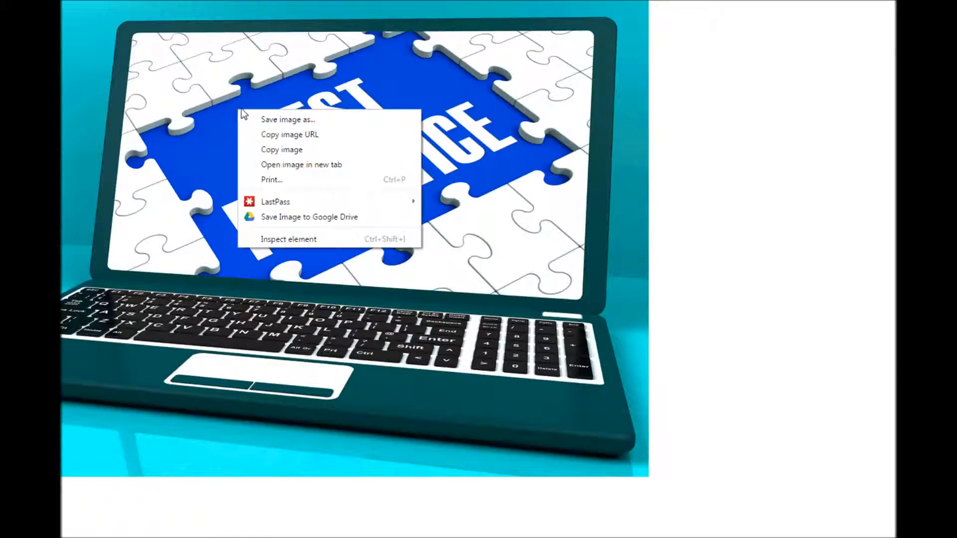
left_click(372, 135)
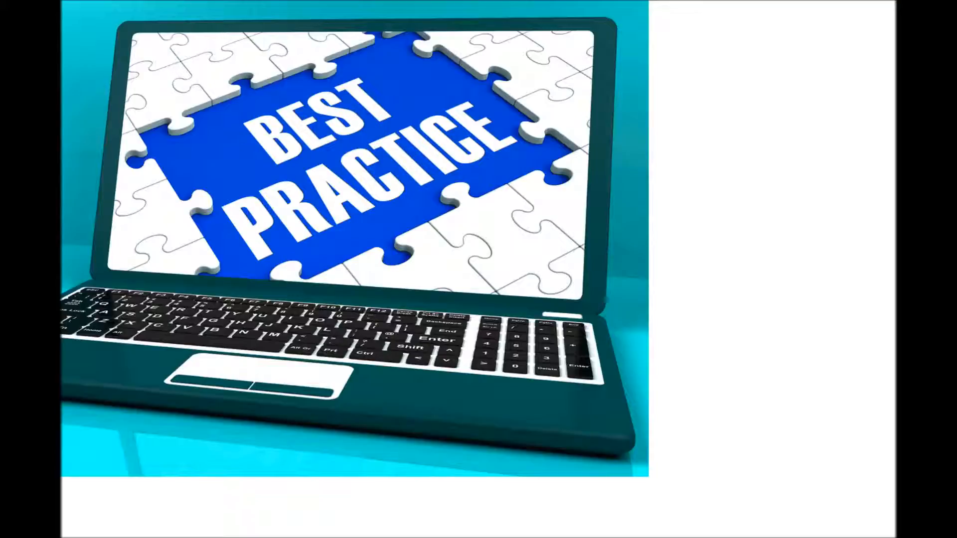
- Return to the presentation and insert the laptop picture by pasting the copied image URL into the image dialog
key("ctrl+shift+Tab")
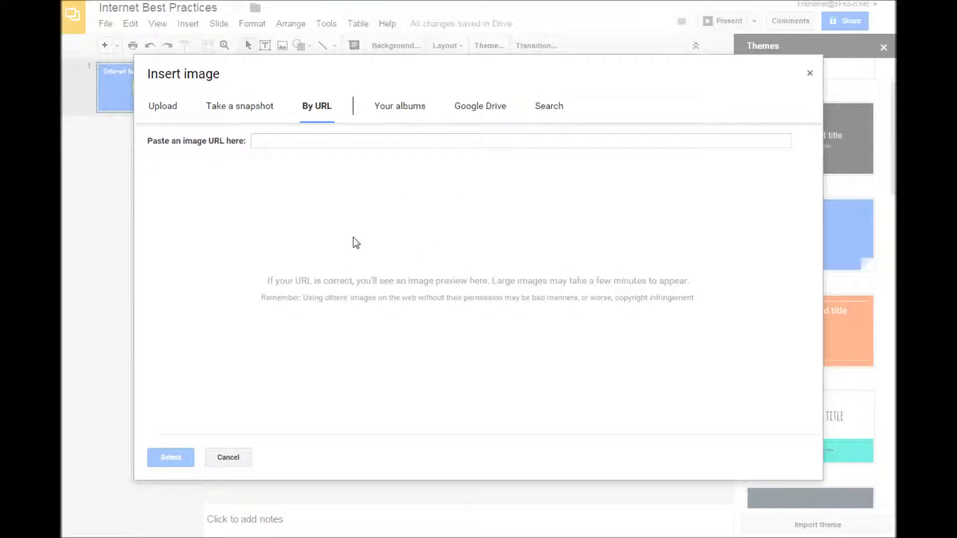
left_click(267, 142)
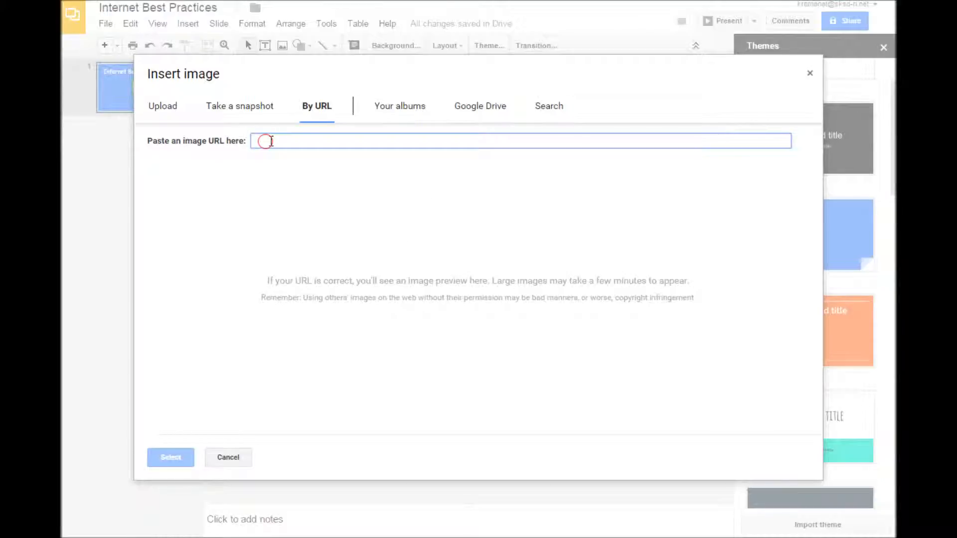
right_click(272, 141)
left_click(306, 221)
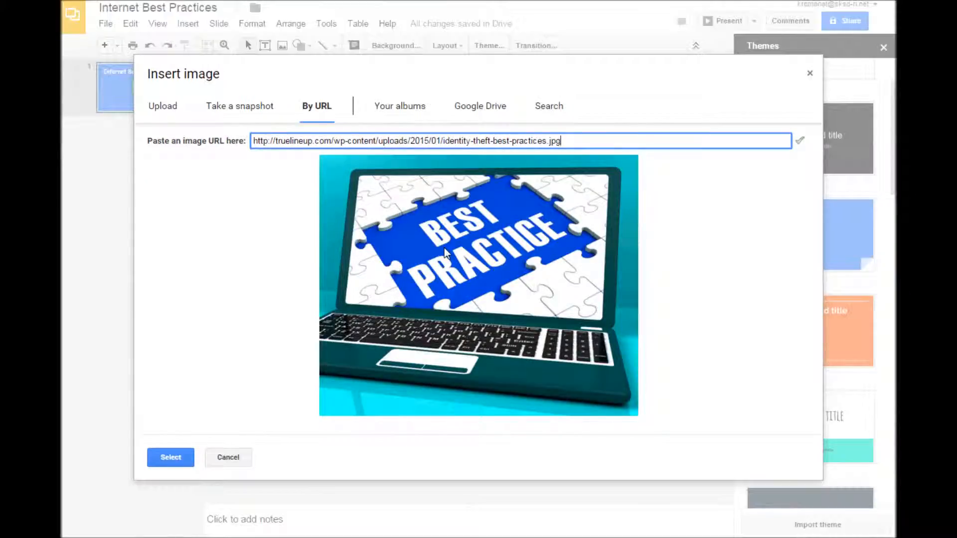
left_click(170, 455)
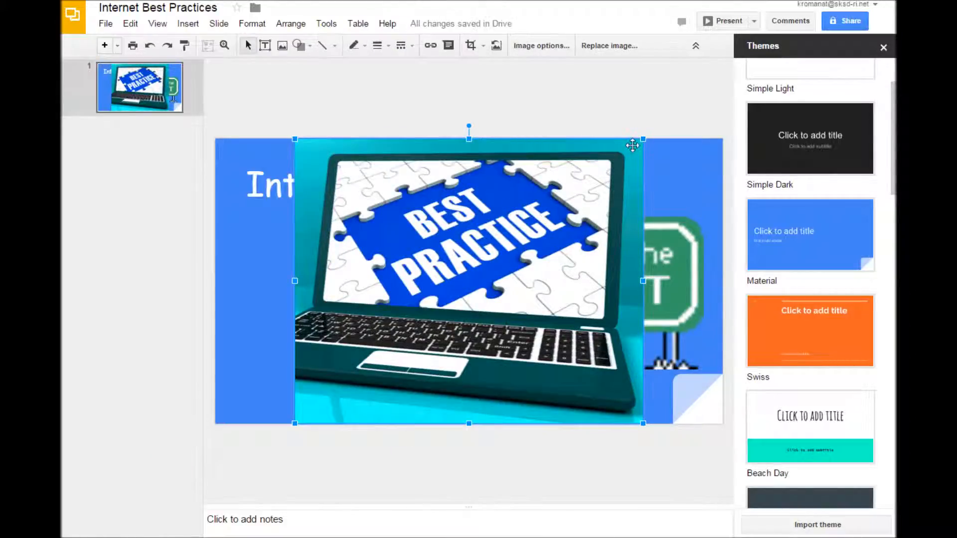
- Shrink the laptop picture and place it below the title, beside the green sign without overlapping it
left_click_drag(643, 138, 436, 309)
left_click_drag(376, 358, 305, 284)
left_click_drag(364, 351, 402, 382)
left_click_drag(341, 322, 358, 318)
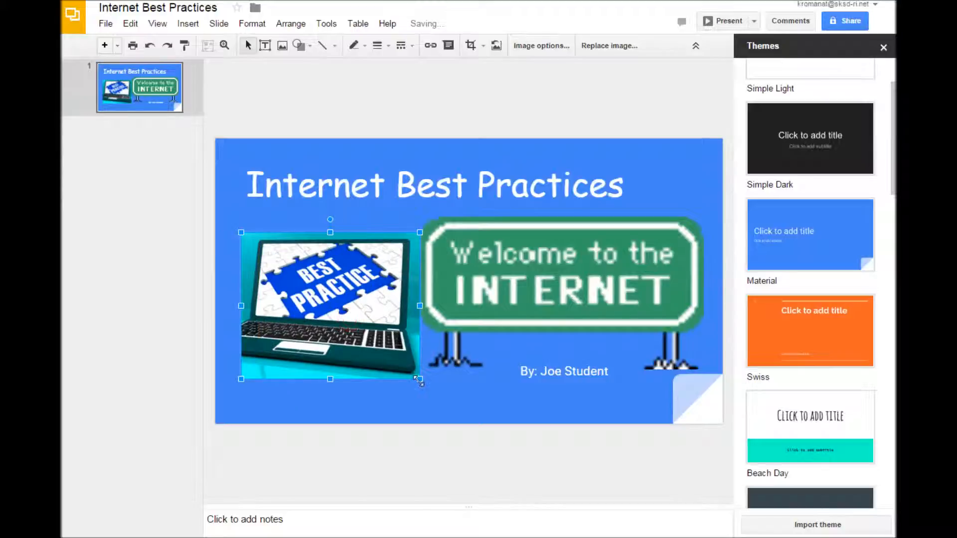
left_click_drag(393, 368, 402, 364)
left_click(510, 395)
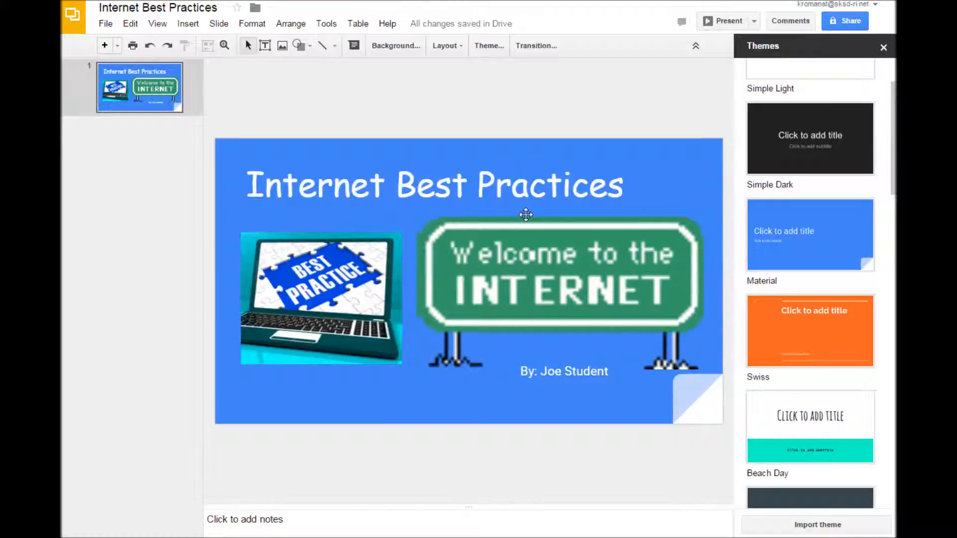
- Show the slide's animation settings and add a Fly in from top animation to the title
left_click(158, 25)
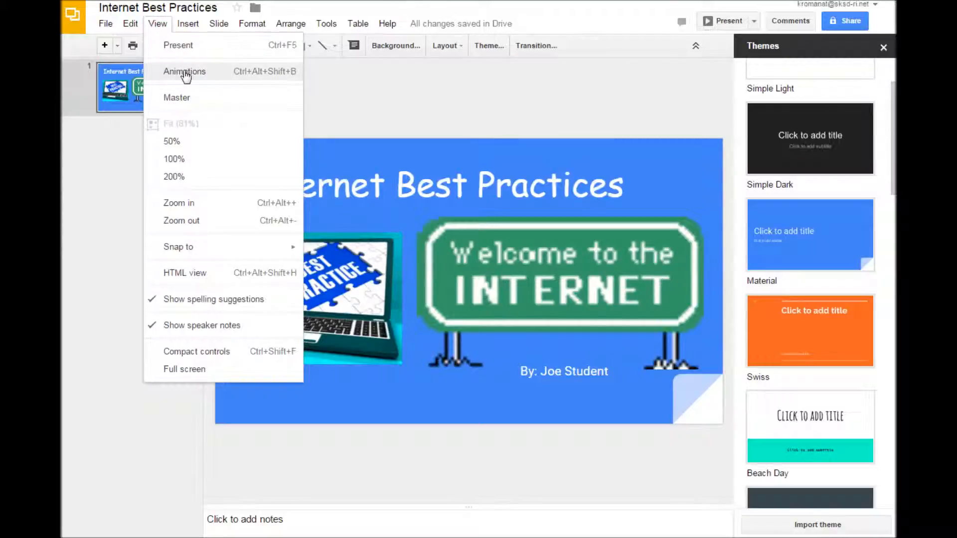
left_click(224, 72)
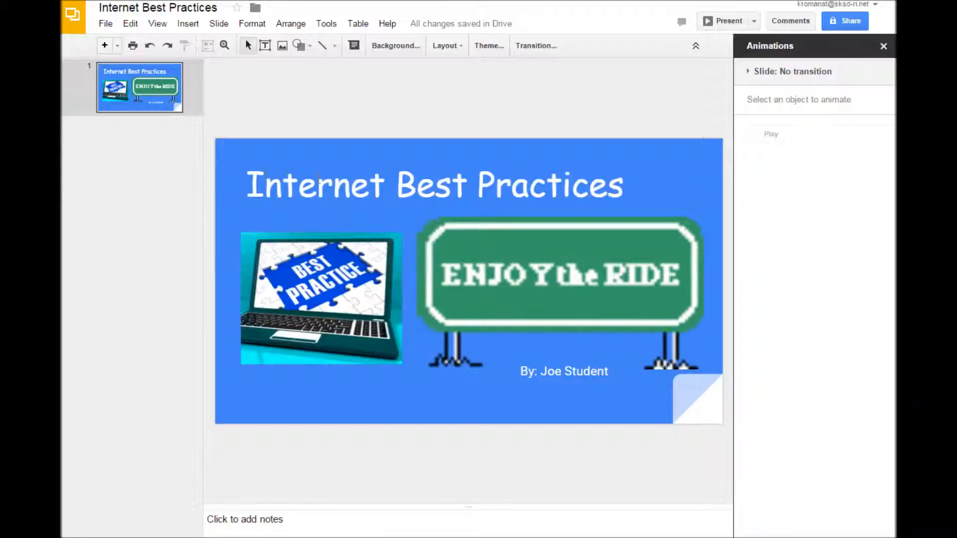
left_click(341, 175)
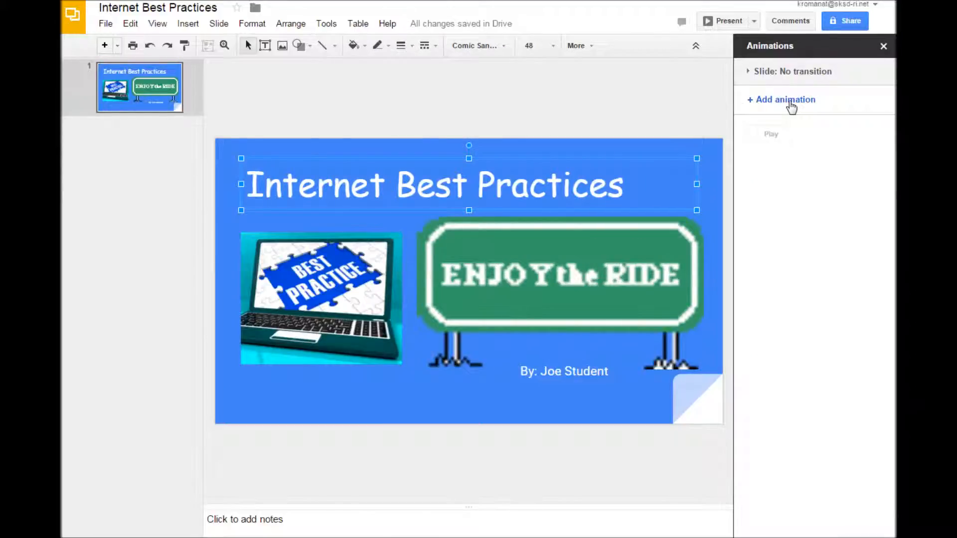
left_click(750, 102)
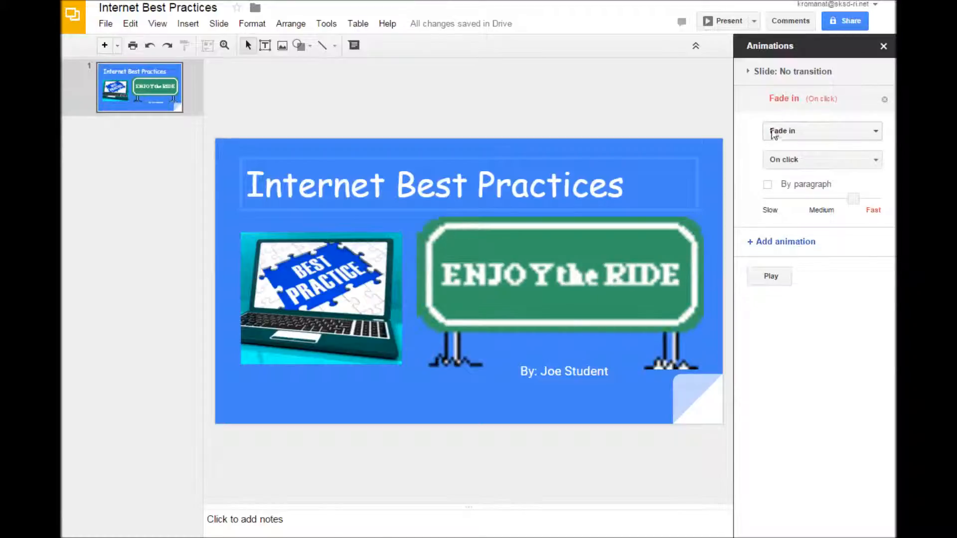
left_click(876, 132)
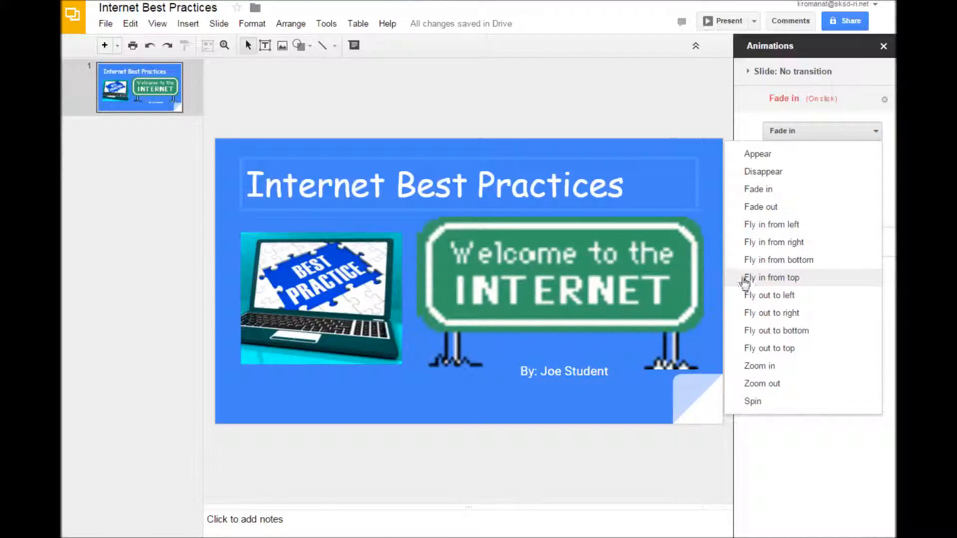
left_click(784, 282)
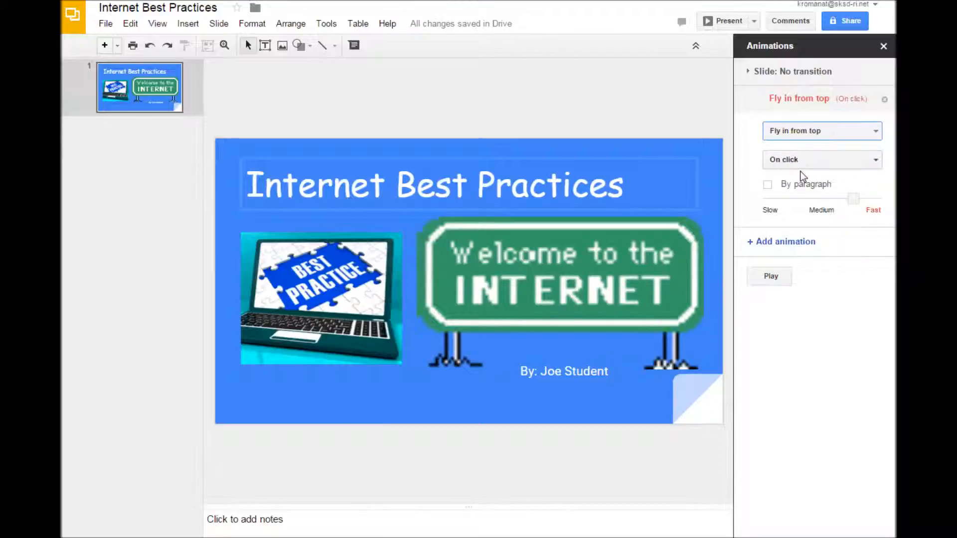
- Set the title's animation to start With previous and preview it
left_click(877, 162)
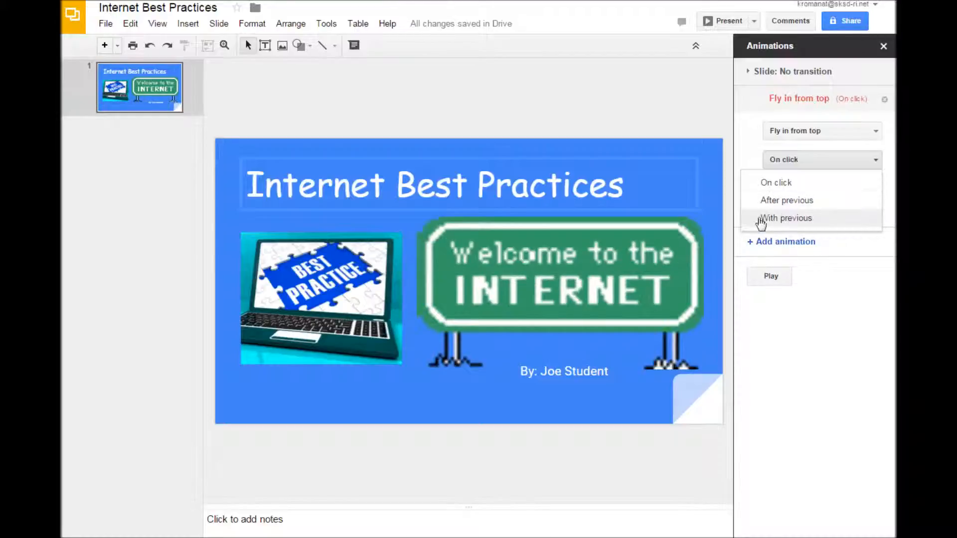
left_click(833, 223)
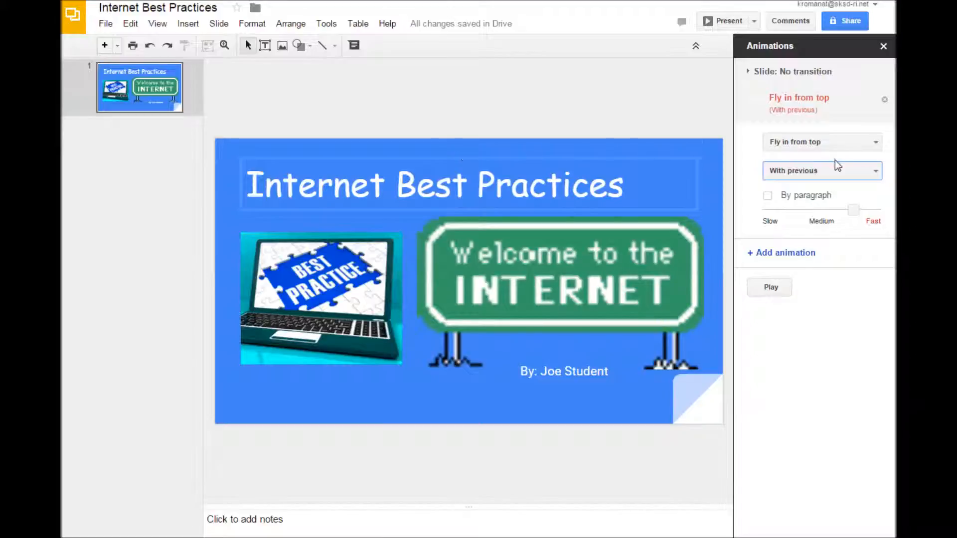
left_click(757, 286)
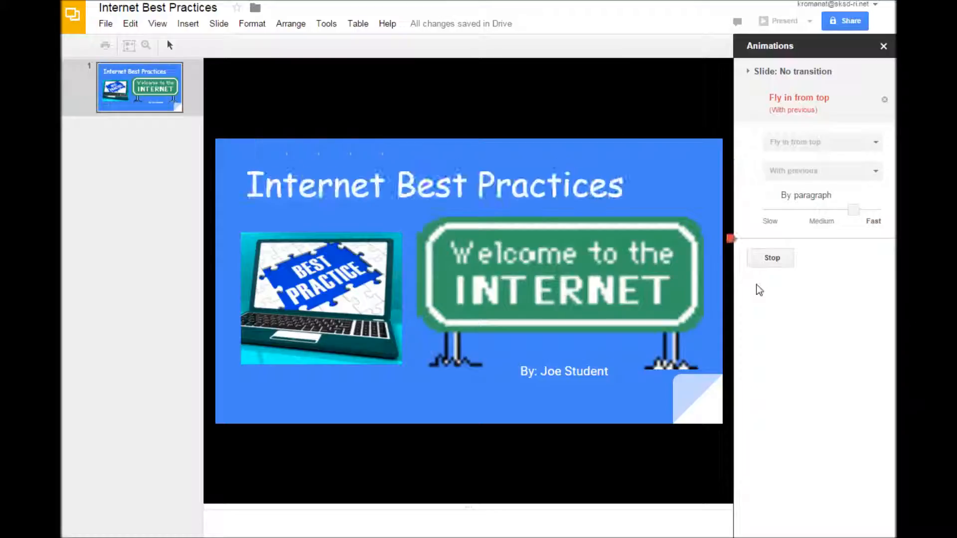
left_click(770, 260)
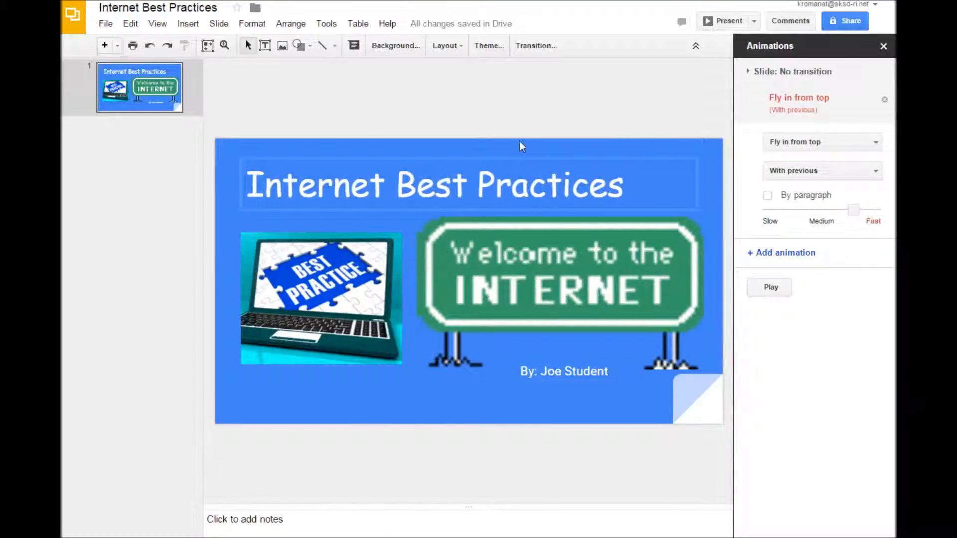
- Animate the laptop picture with Fly in from left, starting With previous, and preview the animations
left_click(316, 268)
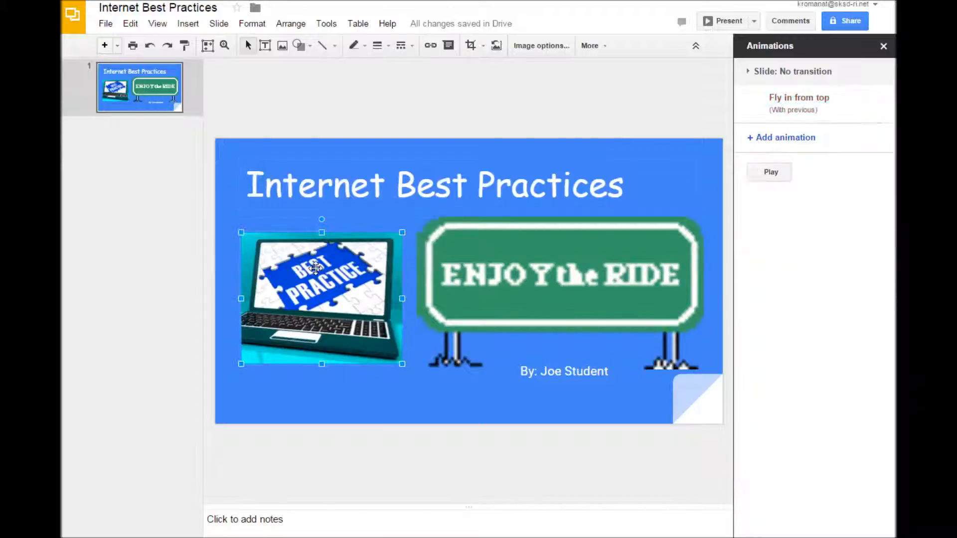
left_click(750, 138)
left_click(873, 170)
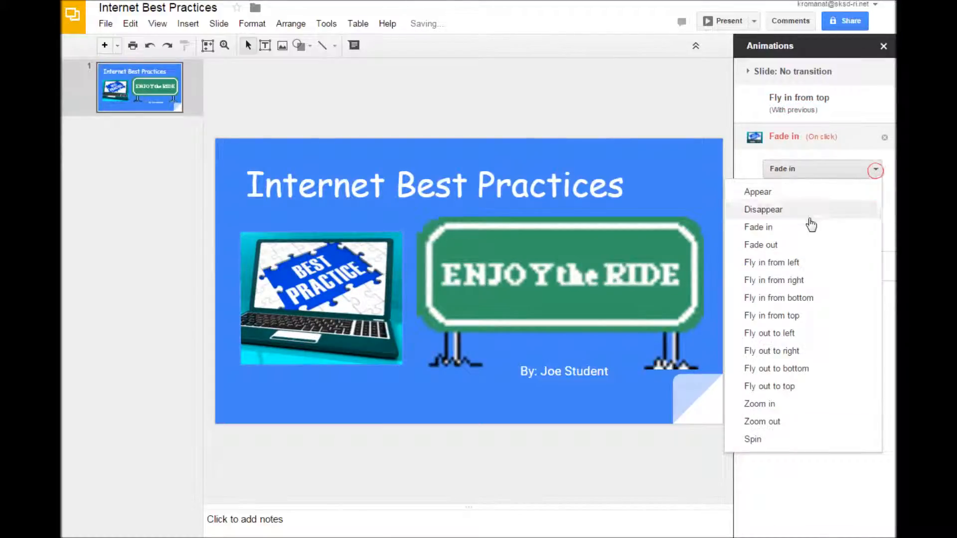
left_click(776, 263)
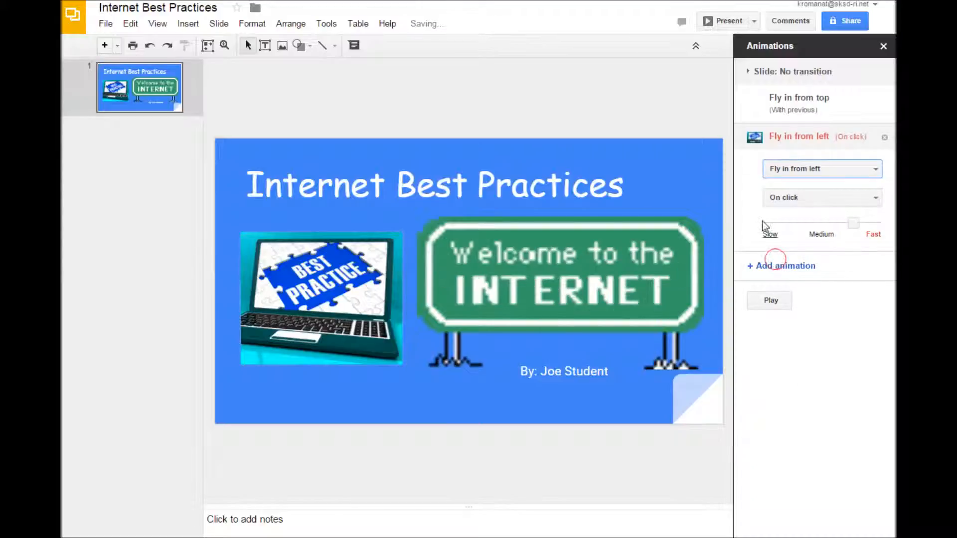
left_click(837, 196)
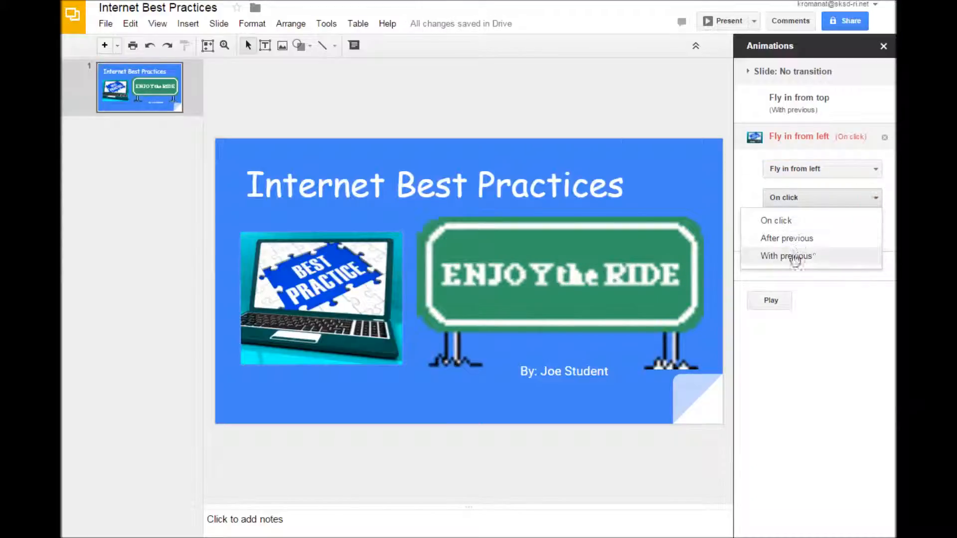
left_click(847, 260)
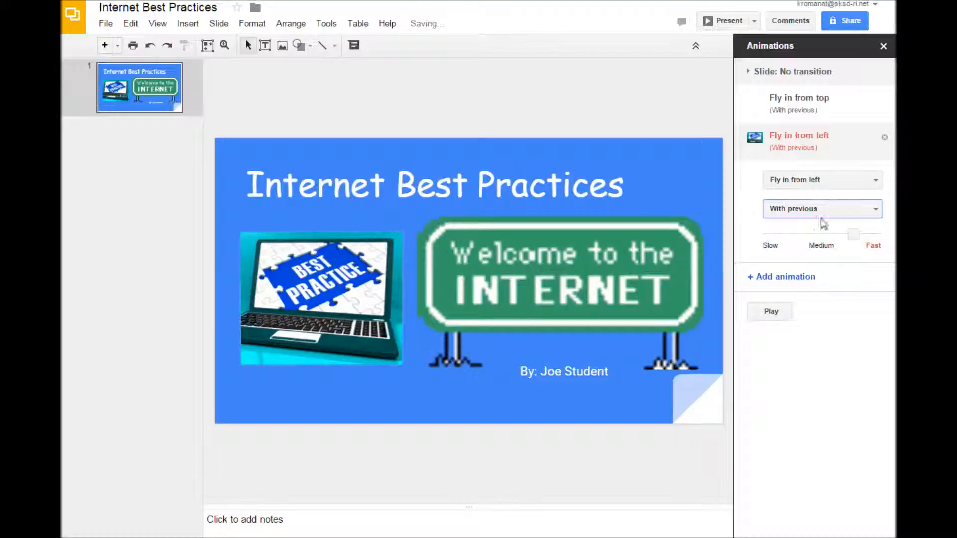
left_click(770, 312)
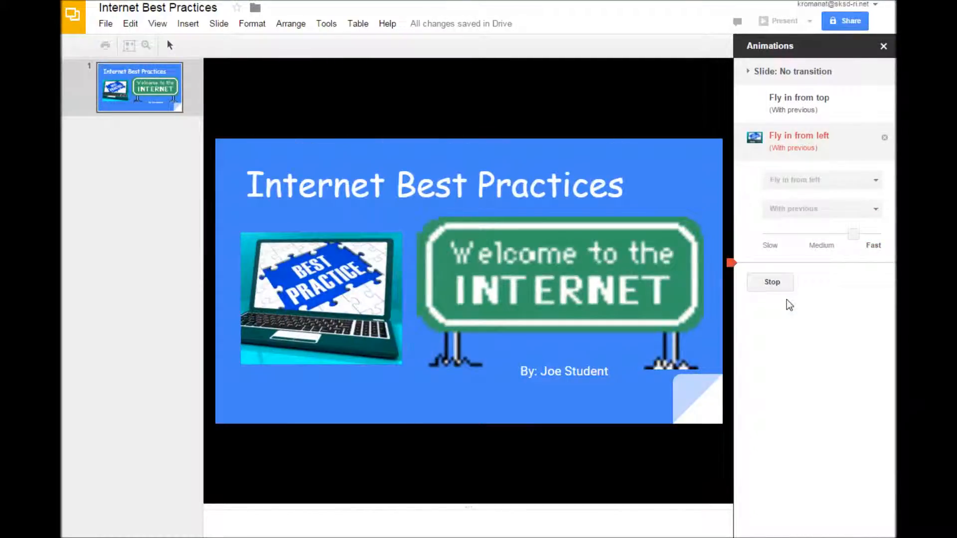
left_click(773, 282)
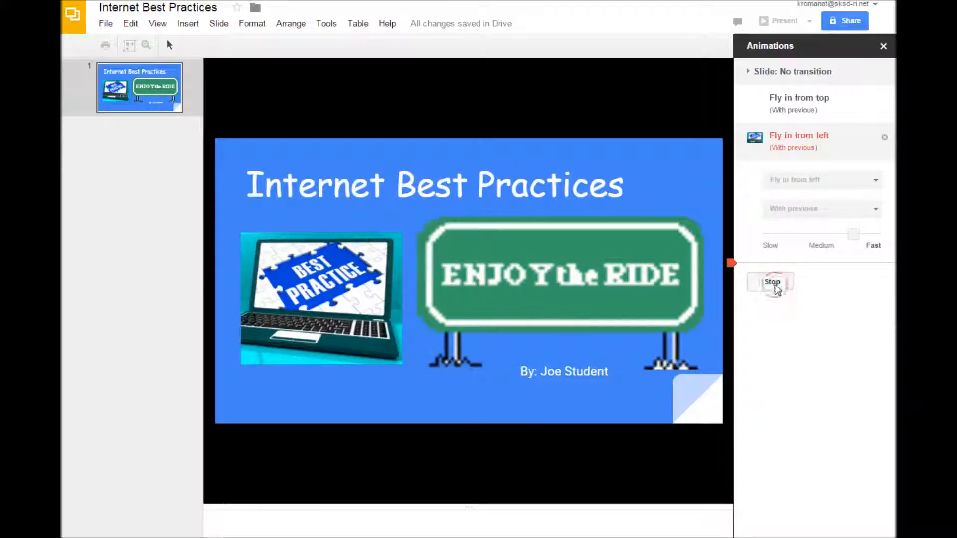
- Animate the green sign with Fly in from right, starting With previous, and preview the animations
left_click(593, 280)
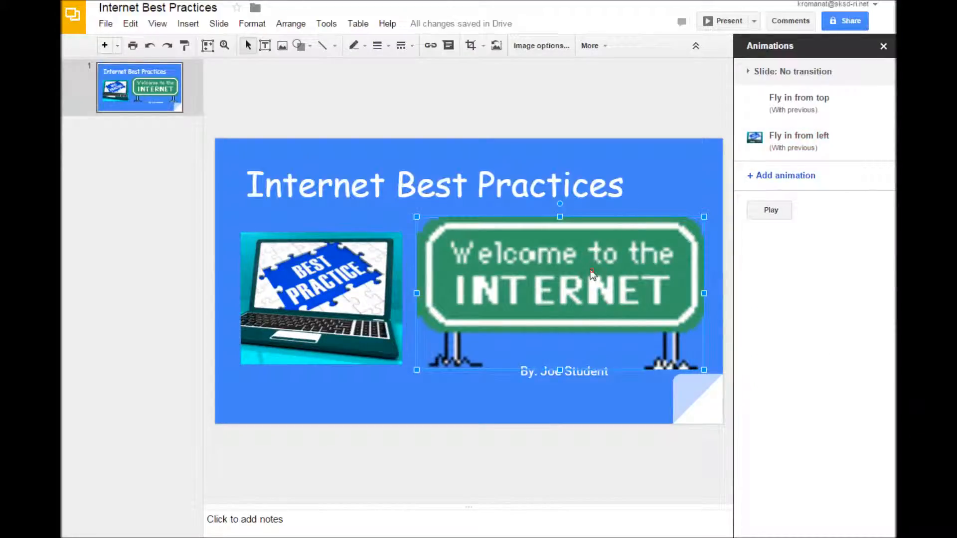
left_click(767, 182)
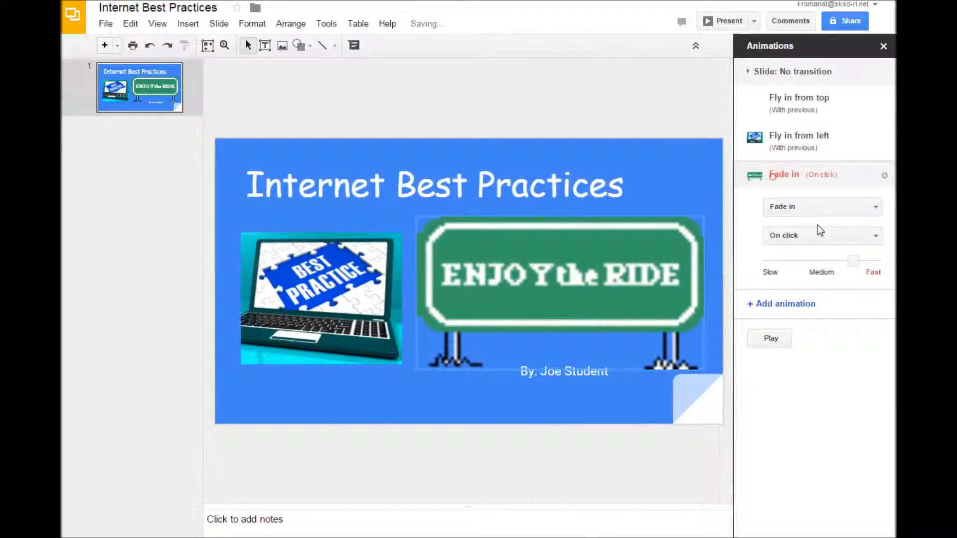
left_click(873, 206)
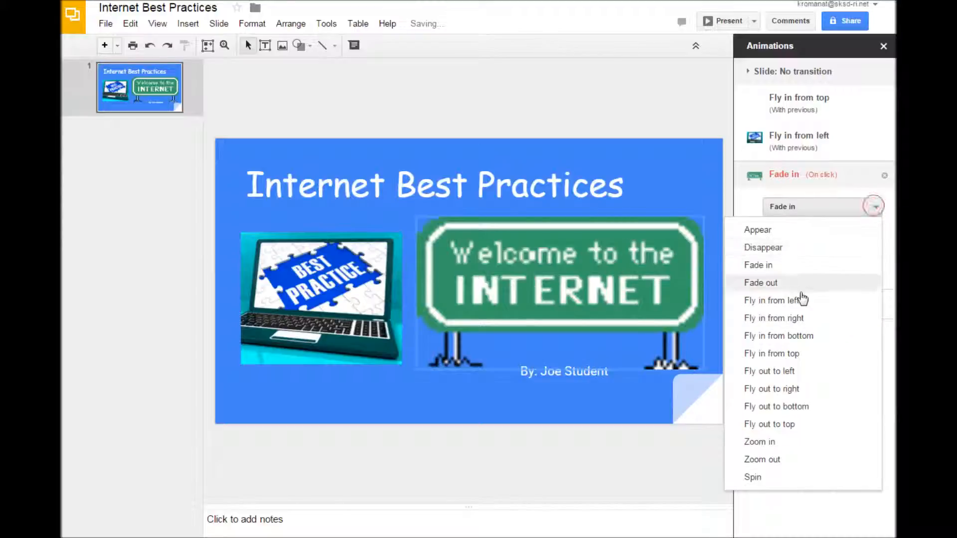
left_click(787, 318)
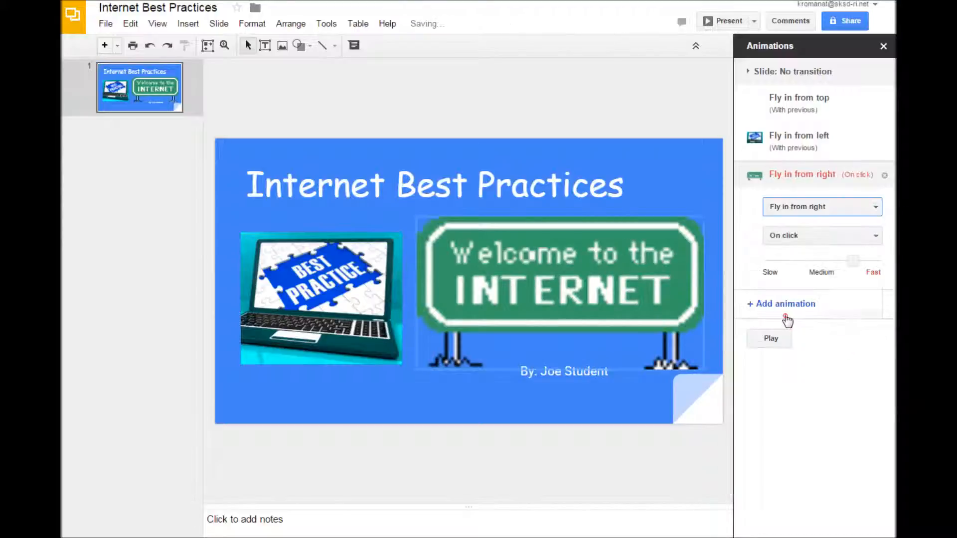
left_click(873, 236)
left_click(786, 294)
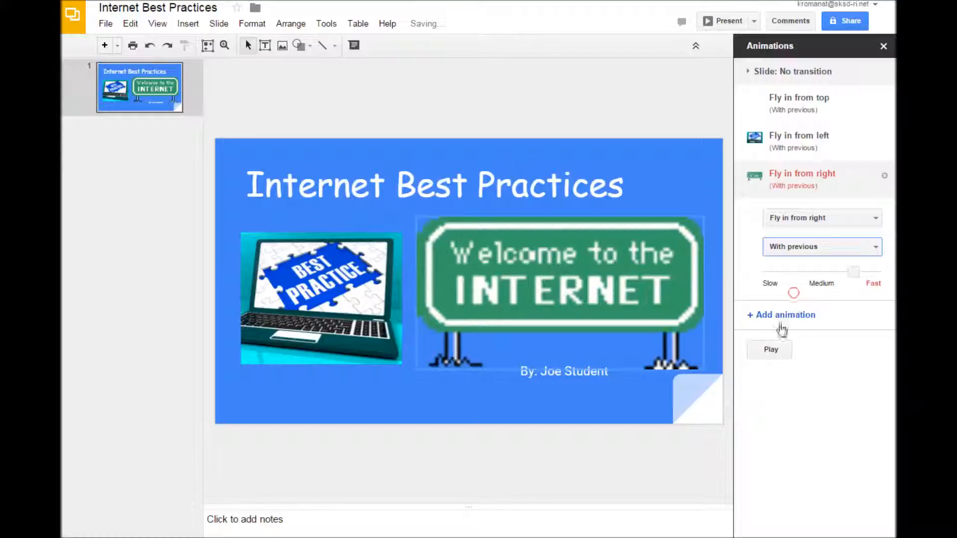
left_click(770, 348)
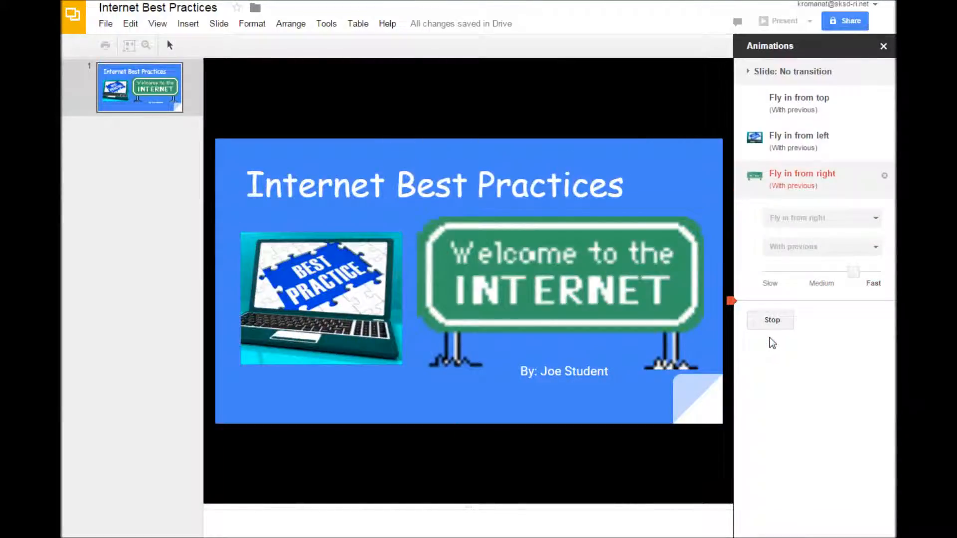
left_click(774, 321)
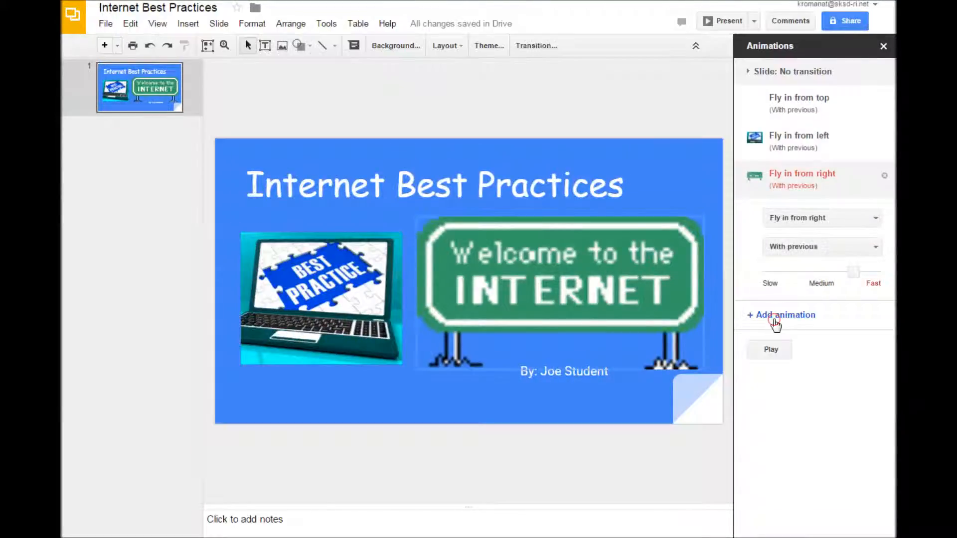
- Animate the author byline with Spin, starting With previous, and preview the slide's animations
left_click(577, 373)
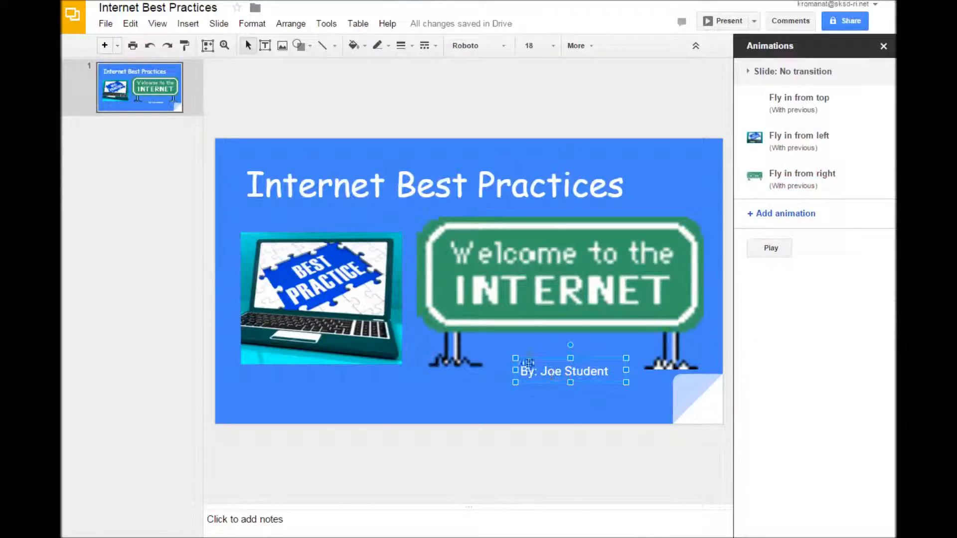
left_click(762, 220)
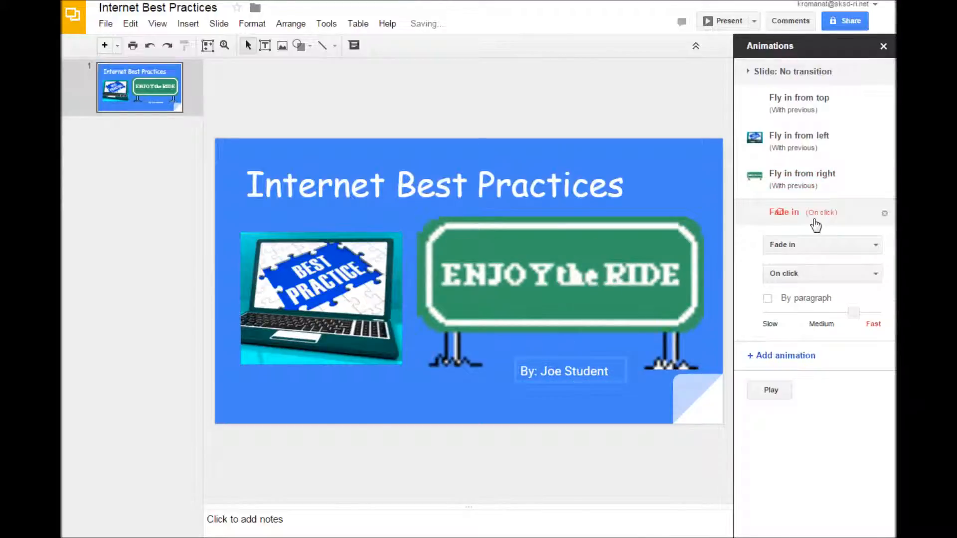
left_click(874, 244)
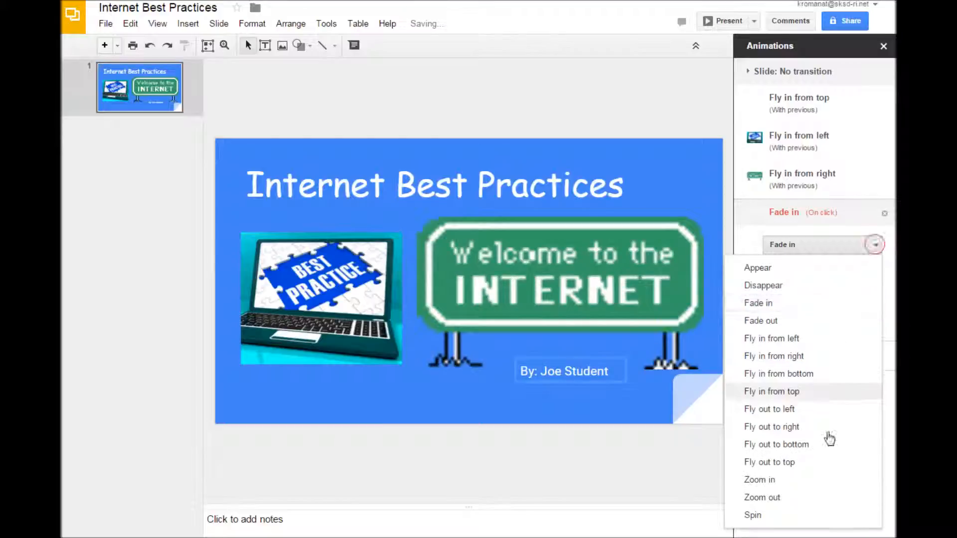
left_click(756, 515)
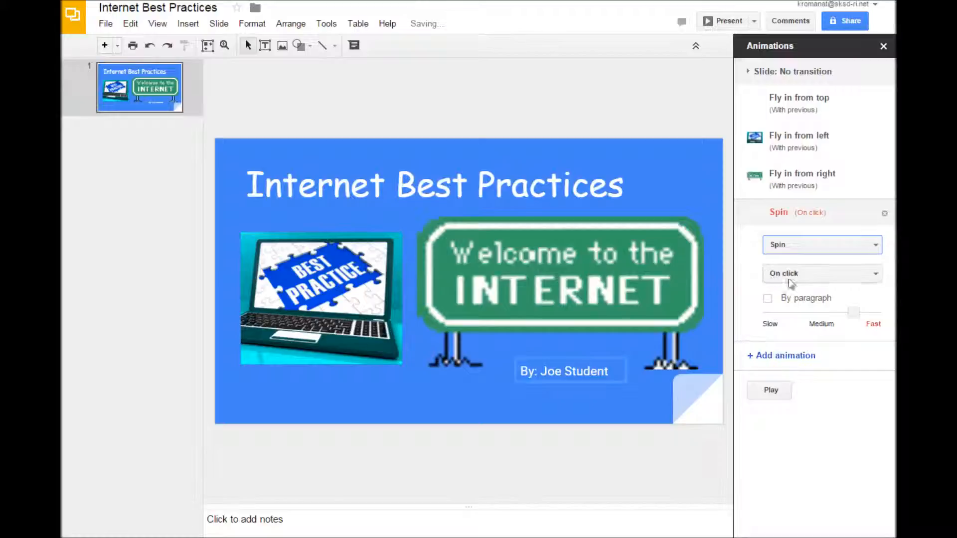
left_click(872, 279)
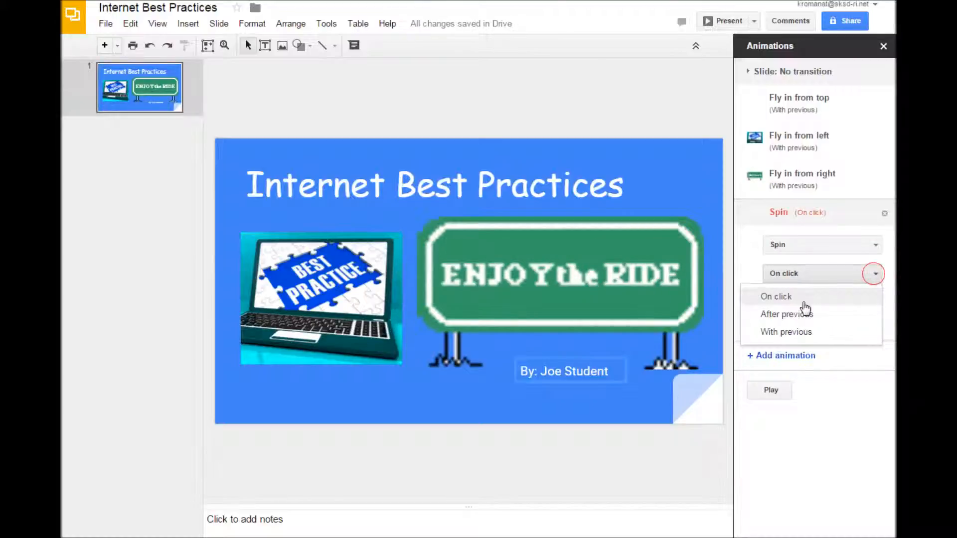
left_click(781, 334)
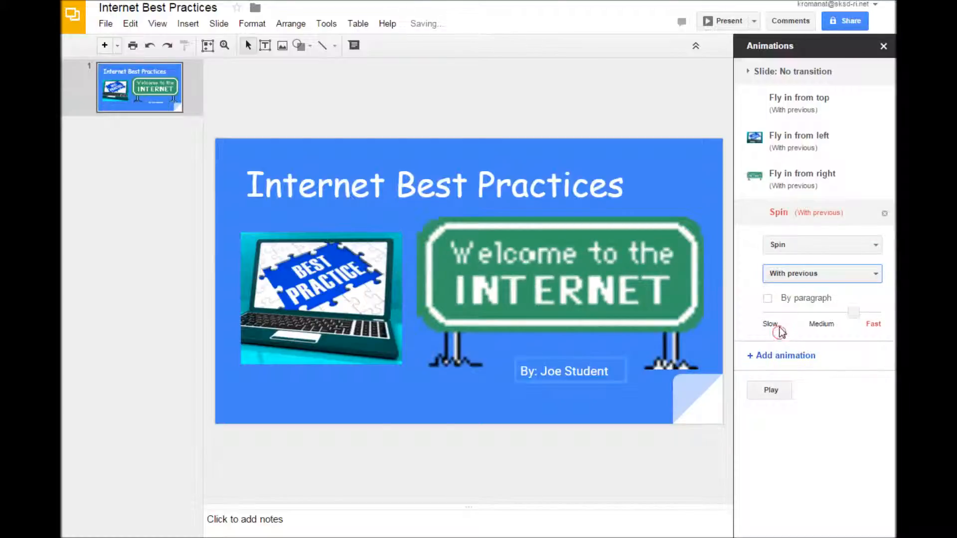
left_click(770, 390)
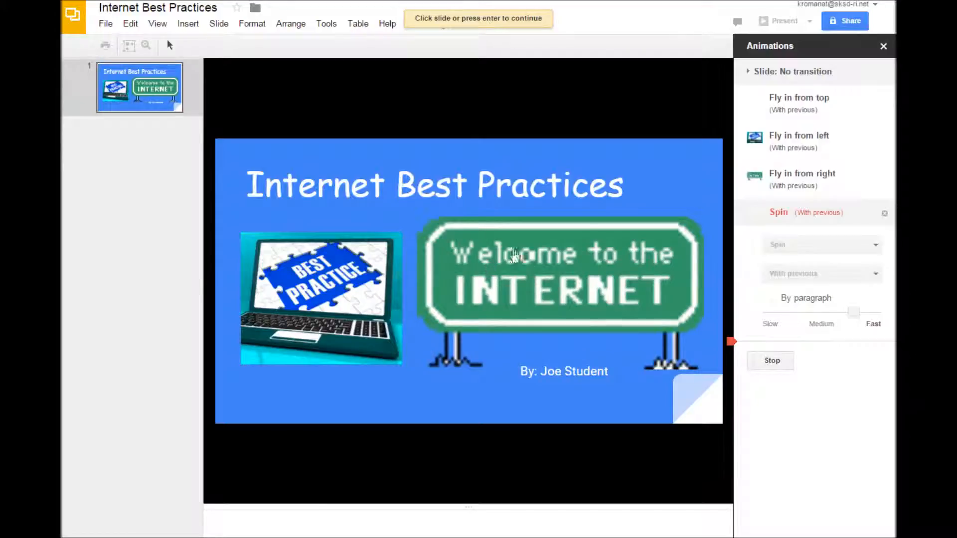
left_click(772, 366)
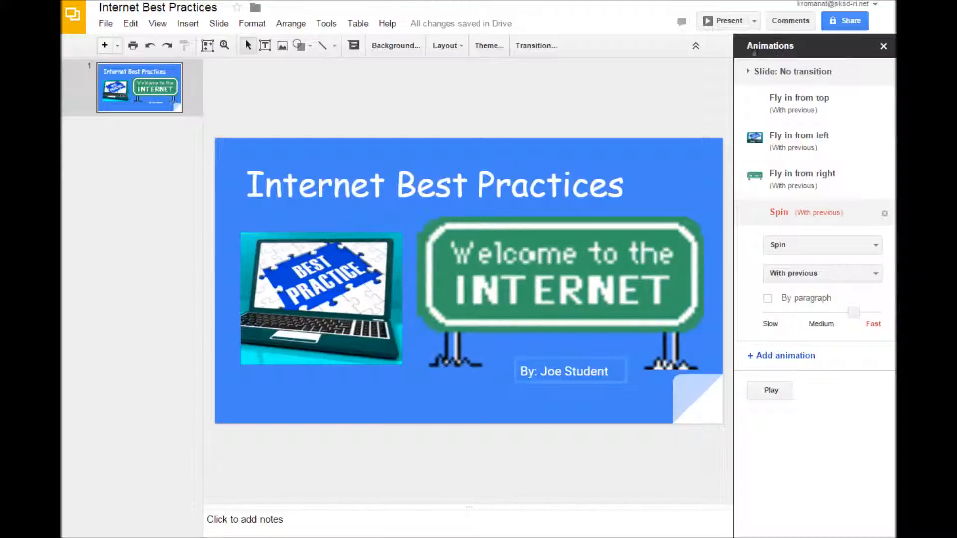
- Apply the Cube transition to all slides, preview it twice with the animations, and close the animation settings
left_click(748, 71)
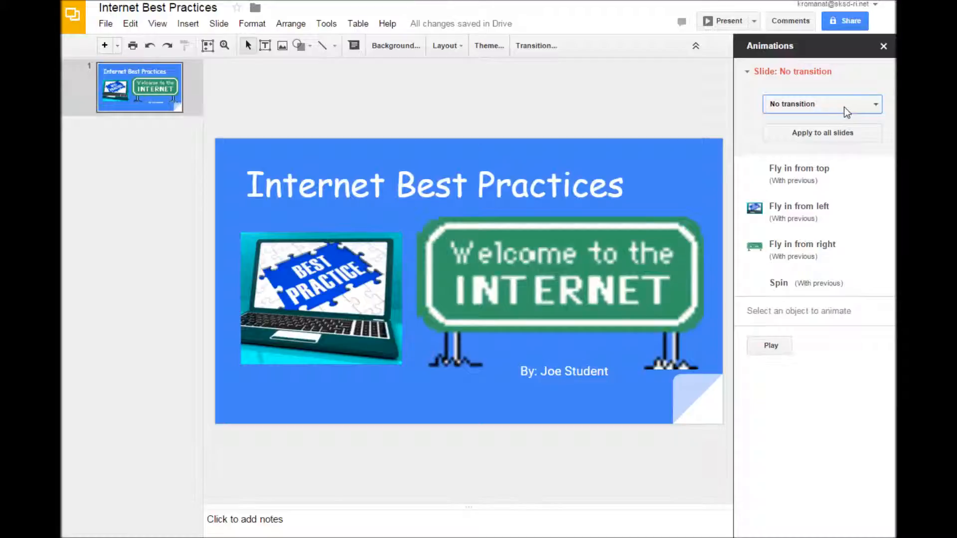
left_click(875, 104)
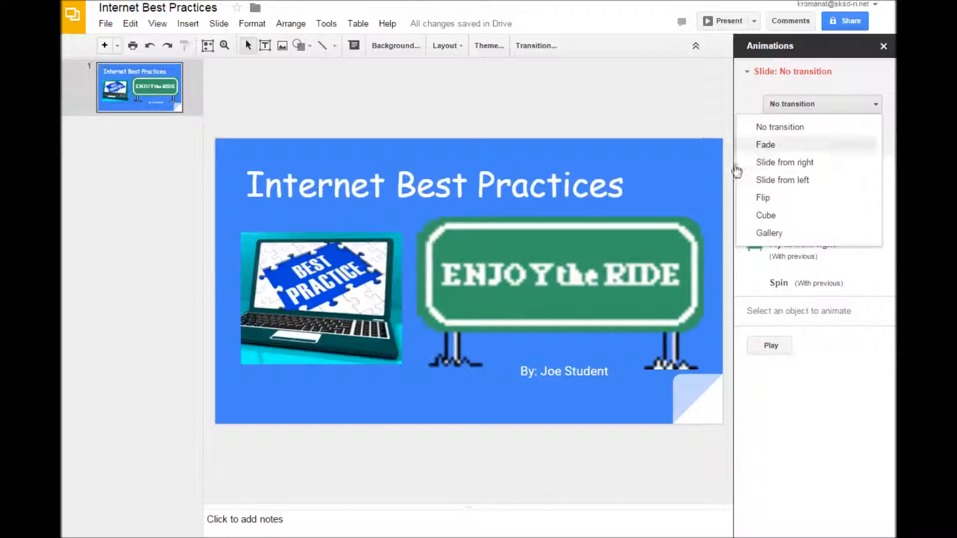
left_click(786, 218)
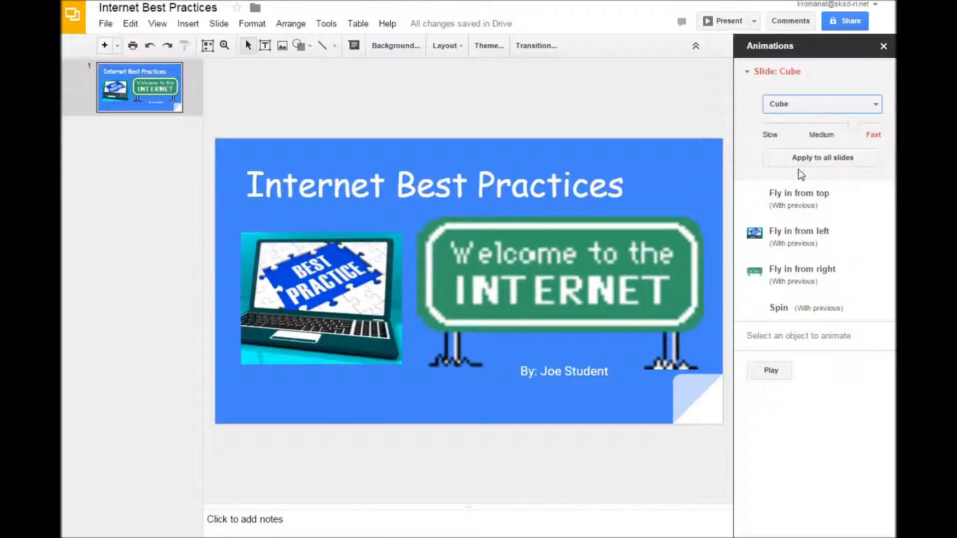
left_click(817, 158)
left_click(771, 371)
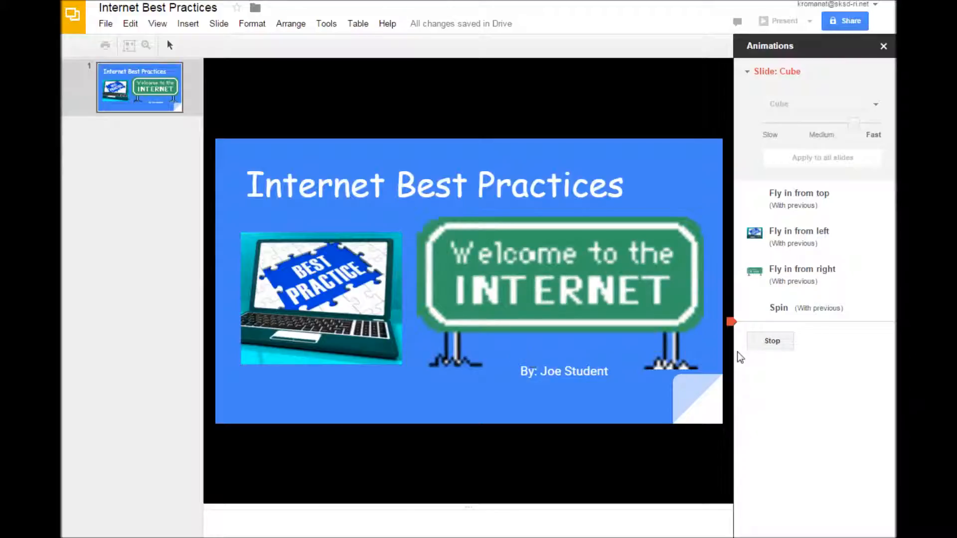
left_click(771, 341)
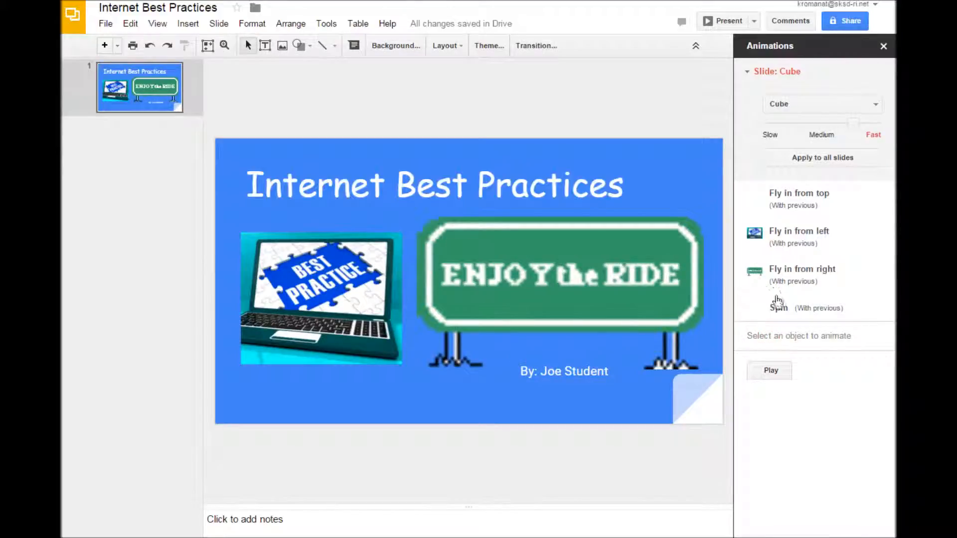
left_click(774, 371)
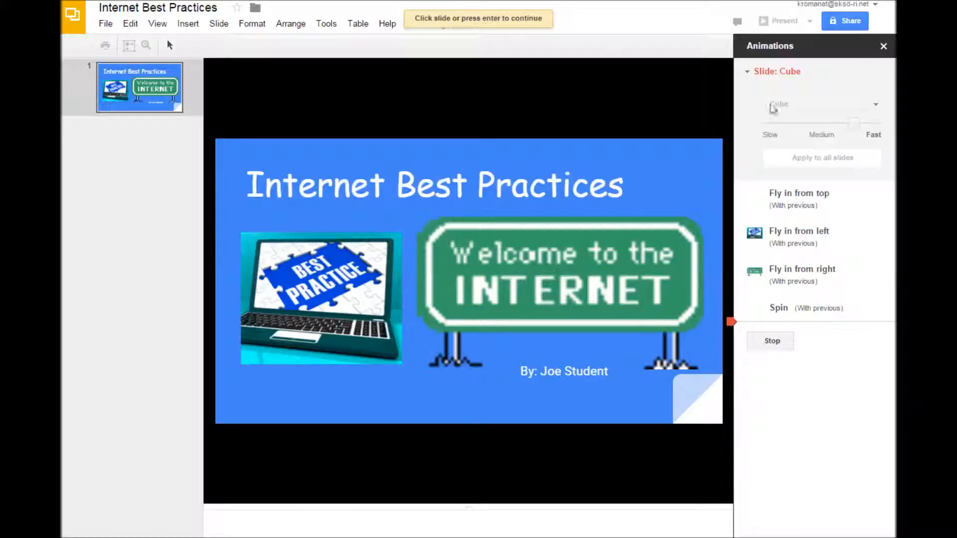
left_click(883, 46)
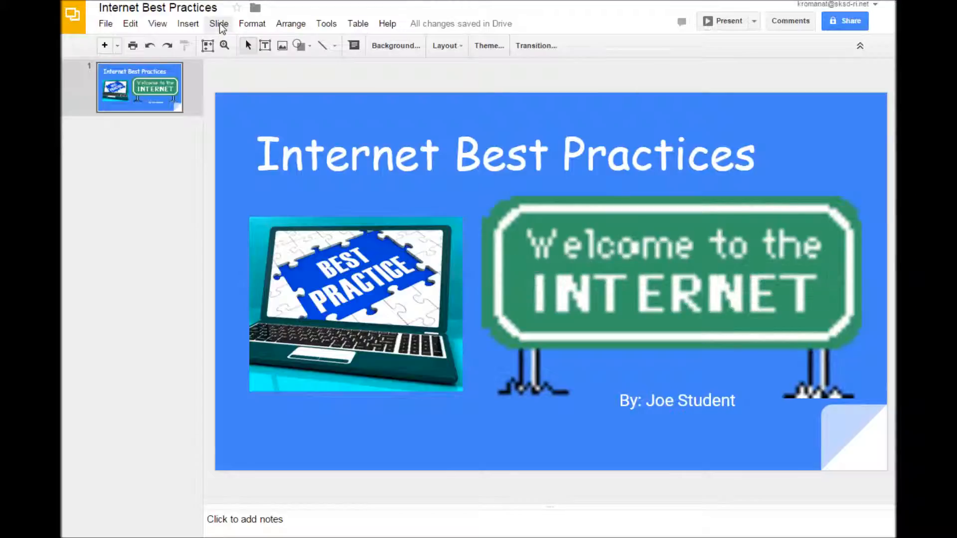
- Add a new title-and-body slide after the title slide and return to the title slide
left_click(219, 24)
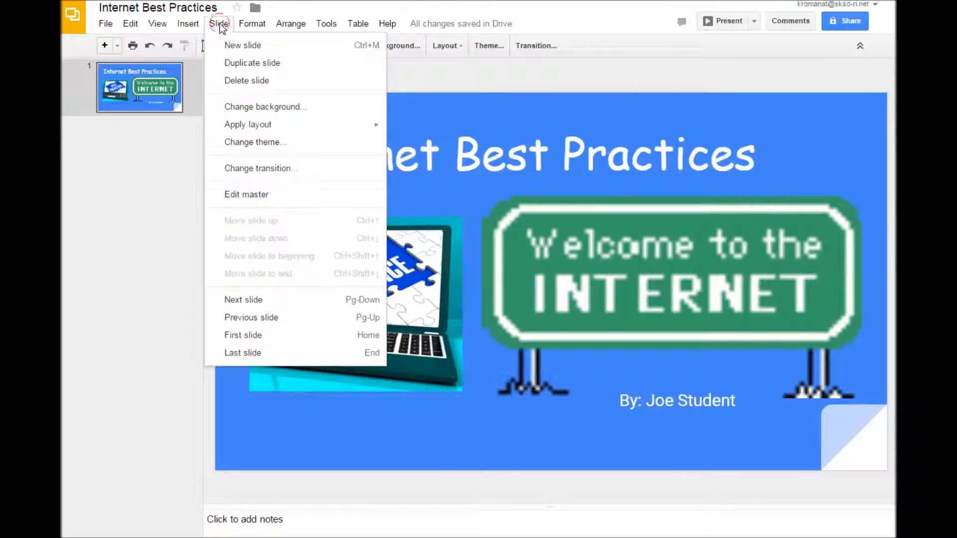
left_click(288, 46)
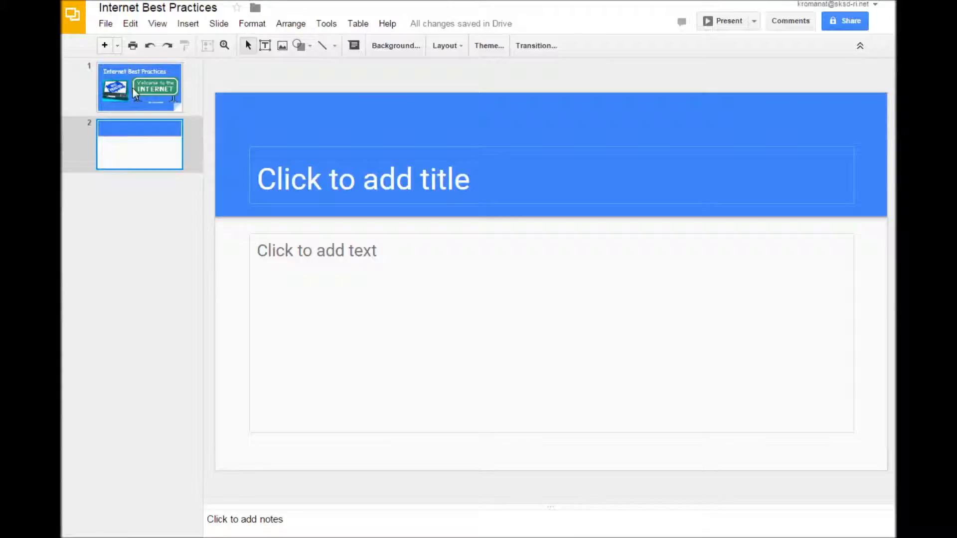
left_click(152, 106)
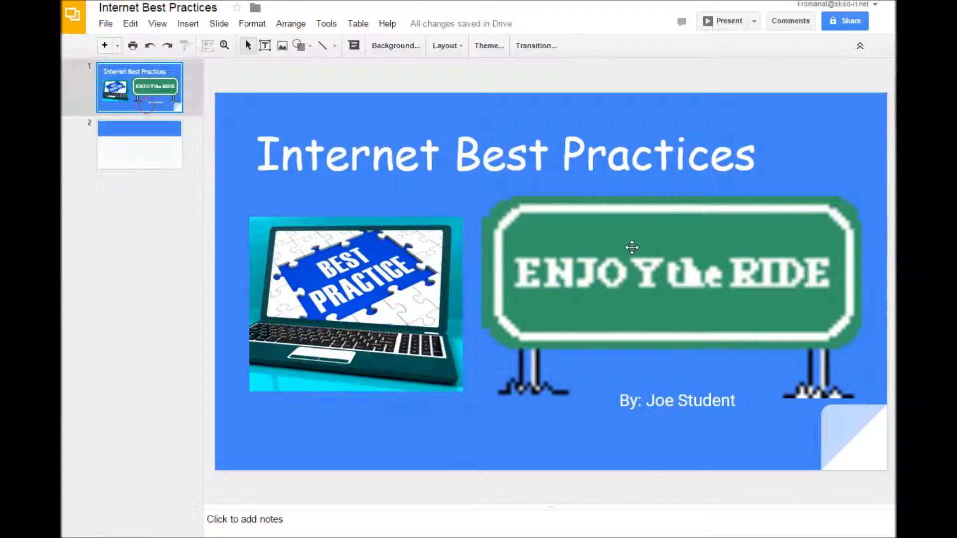